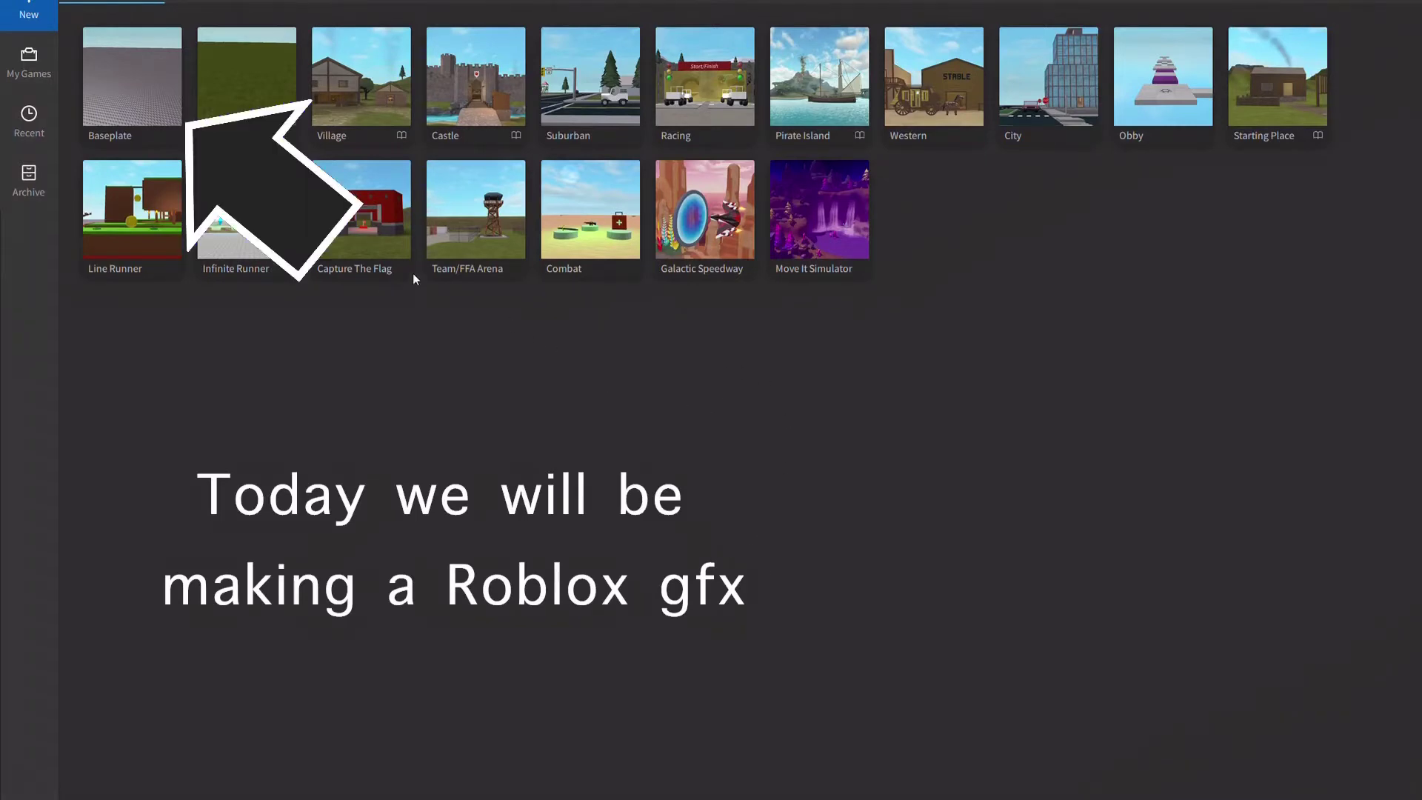
Start a new place from the Baseplate template and tilt the view down toward the baseplate.
click(137, 72)
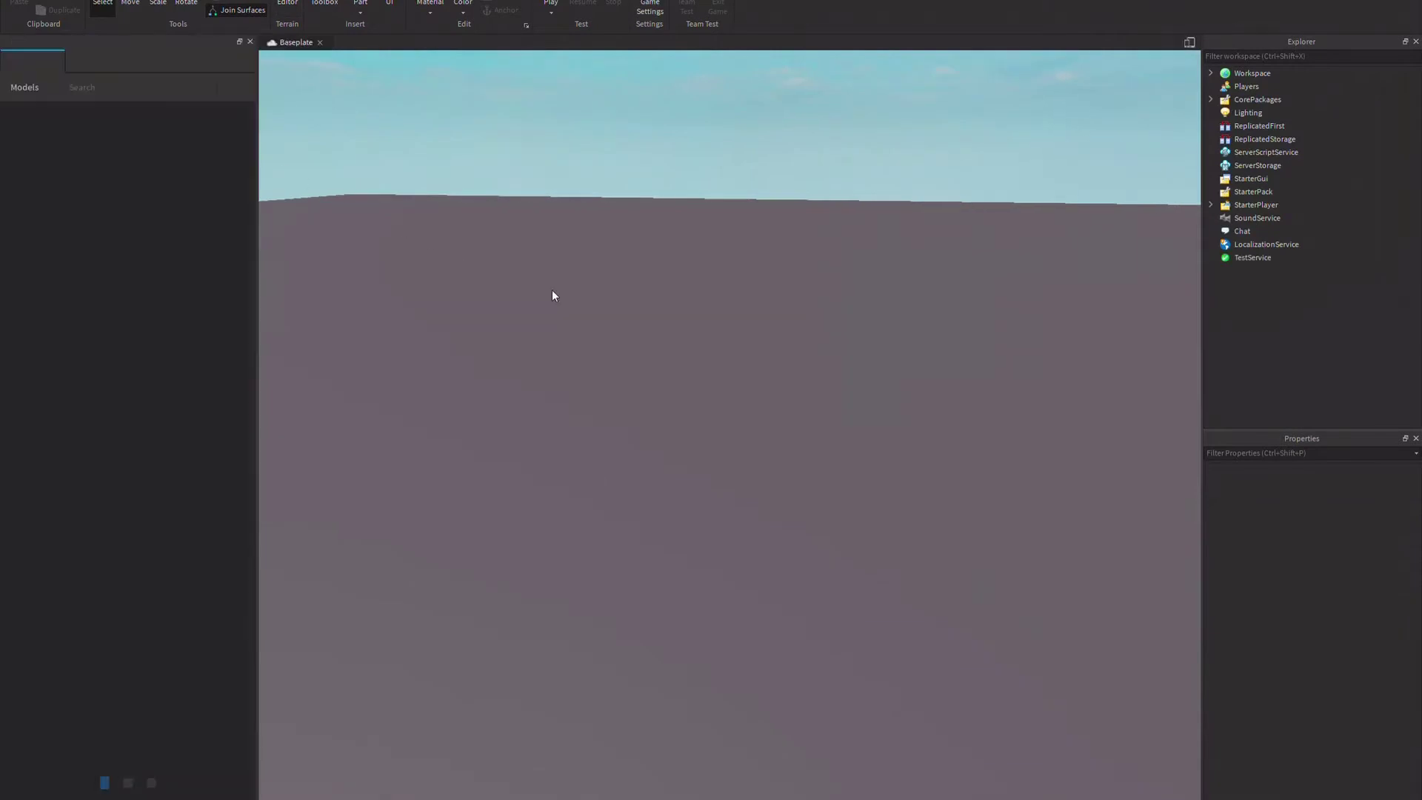
right_drag(855, 437, 860, 440)
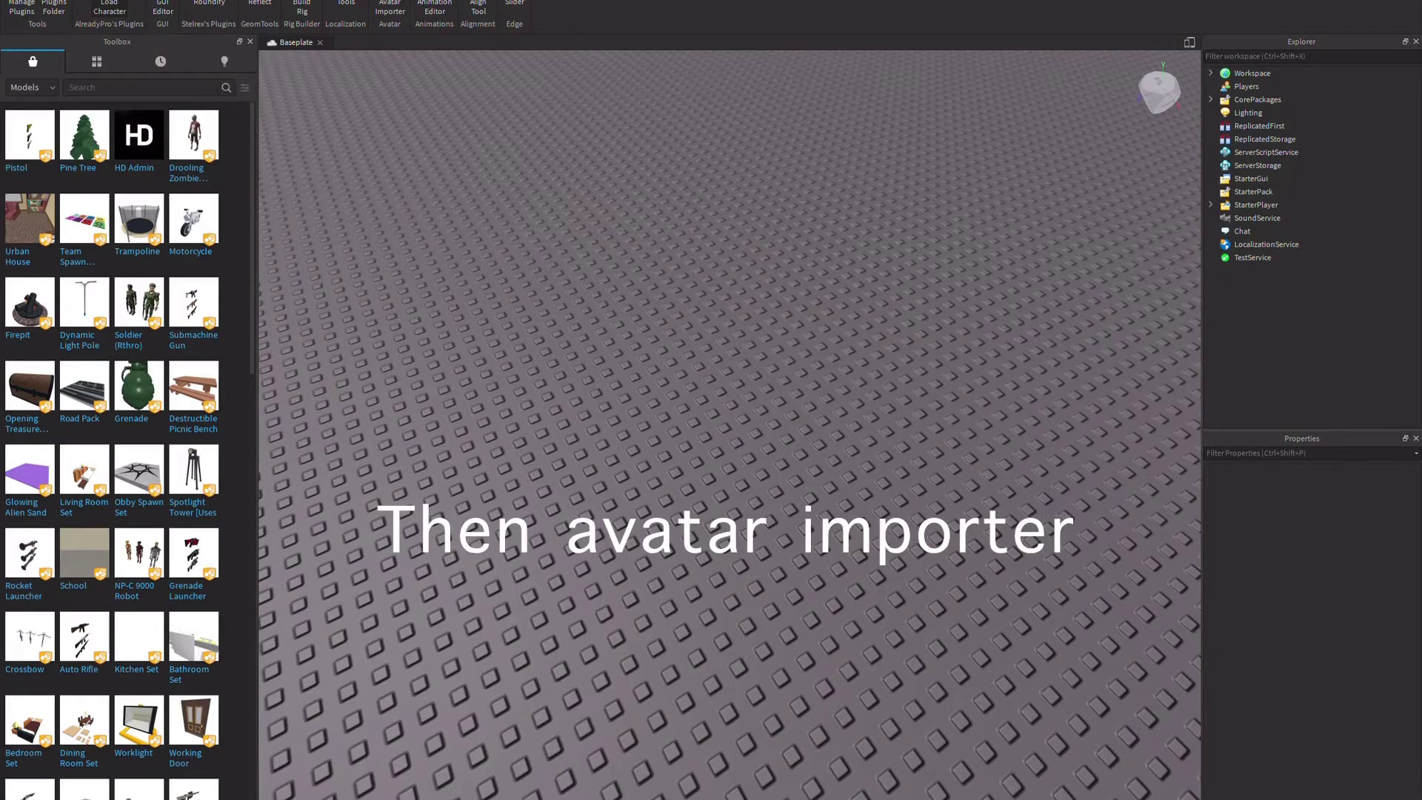
Open Load Character and replace the old name with the avatar's Roblox username.
click(109, 8)
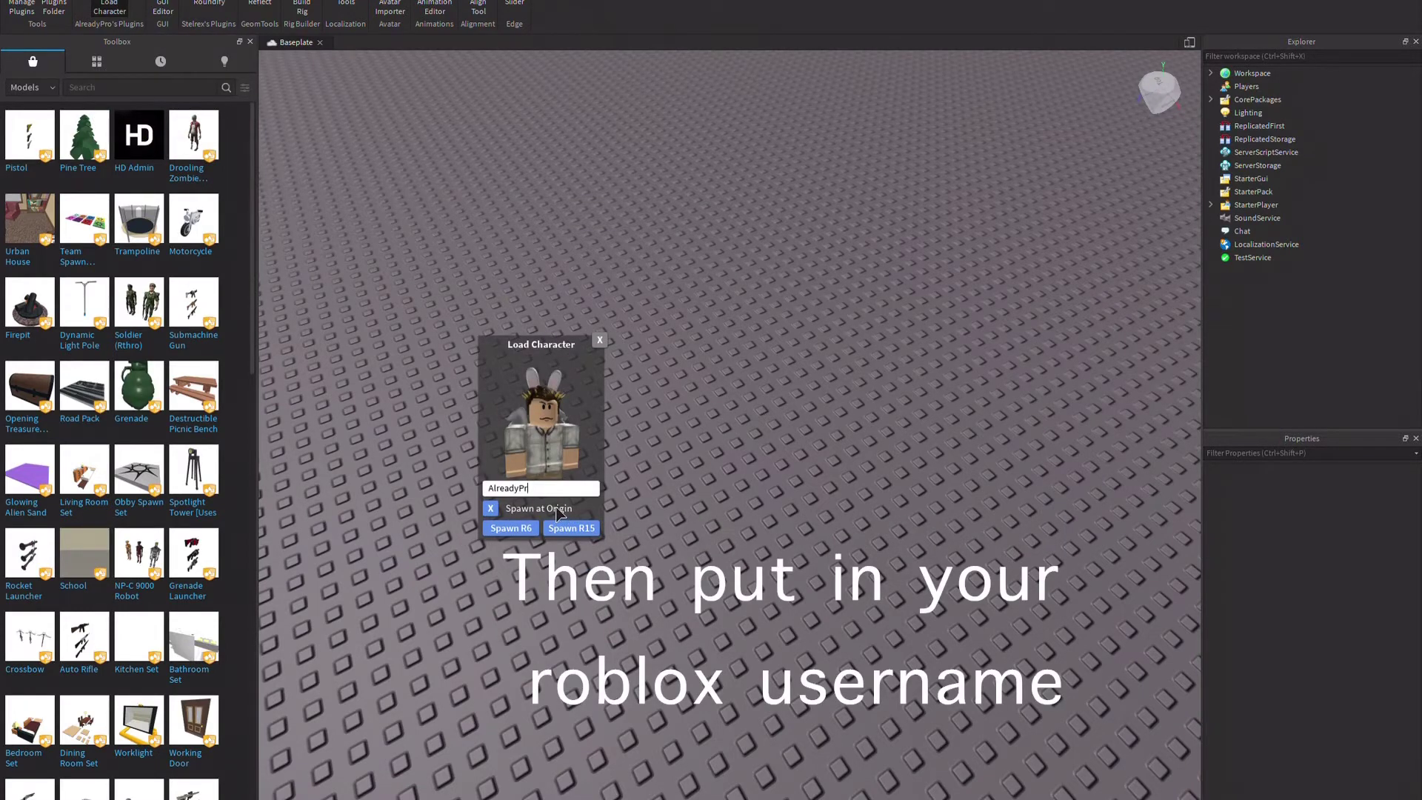
key(BackSpace)
key(BackSpace)
key(BackSpace)
key(BackSpace)
key(BackSpace)
key(BackSpace)
text(xx)
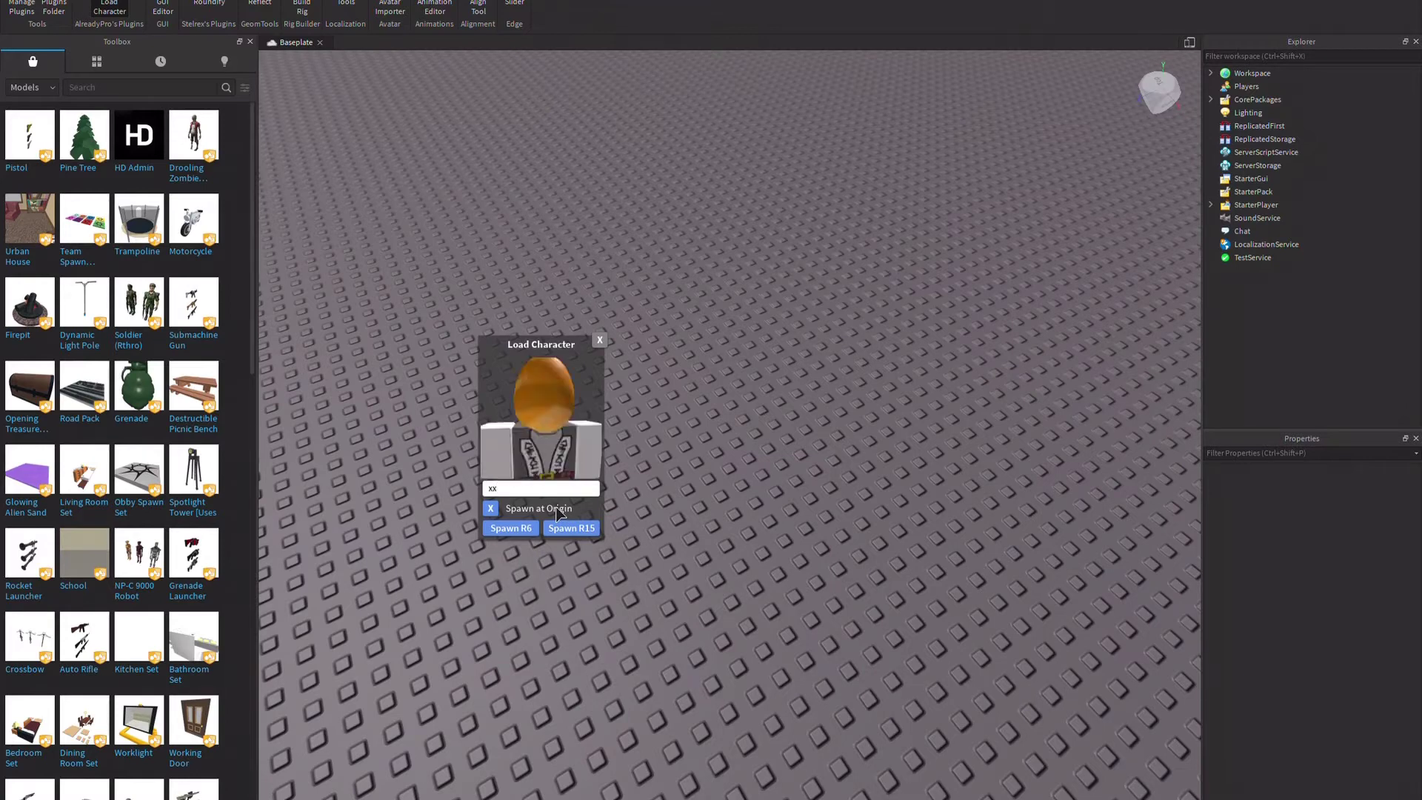
text(bloopyloopy)
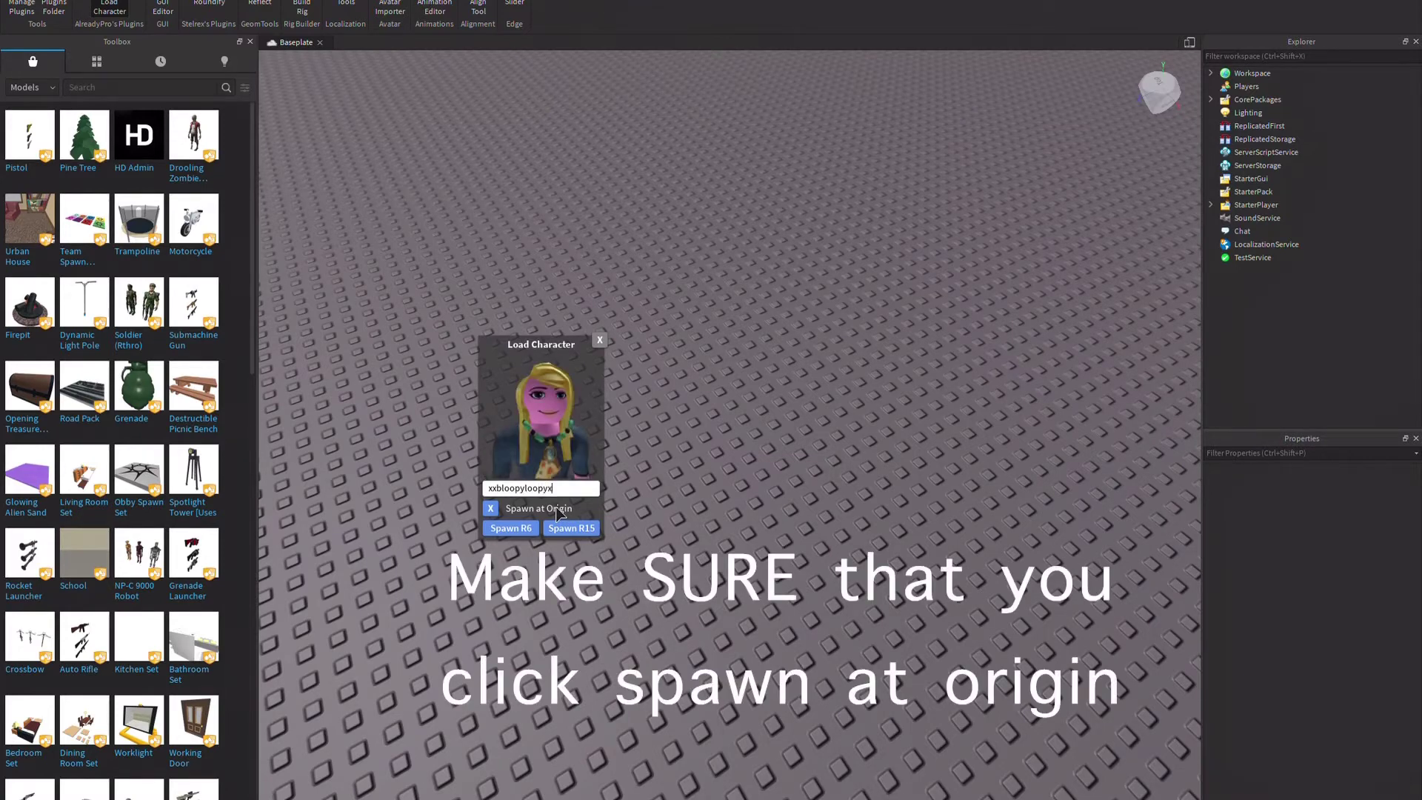
text(x)
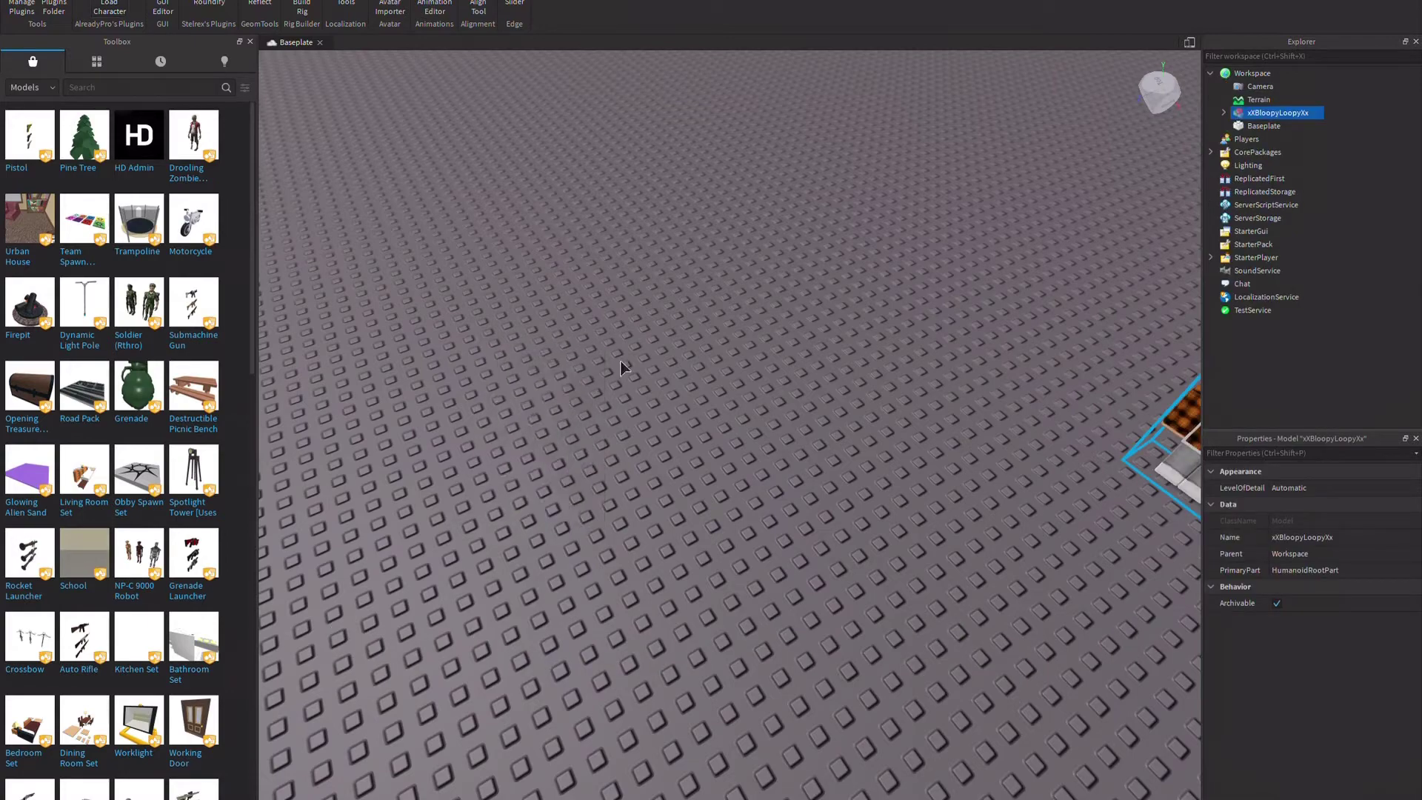
Frame the loaded avatar with F, then reselect the character model in Explorer.
key(f)
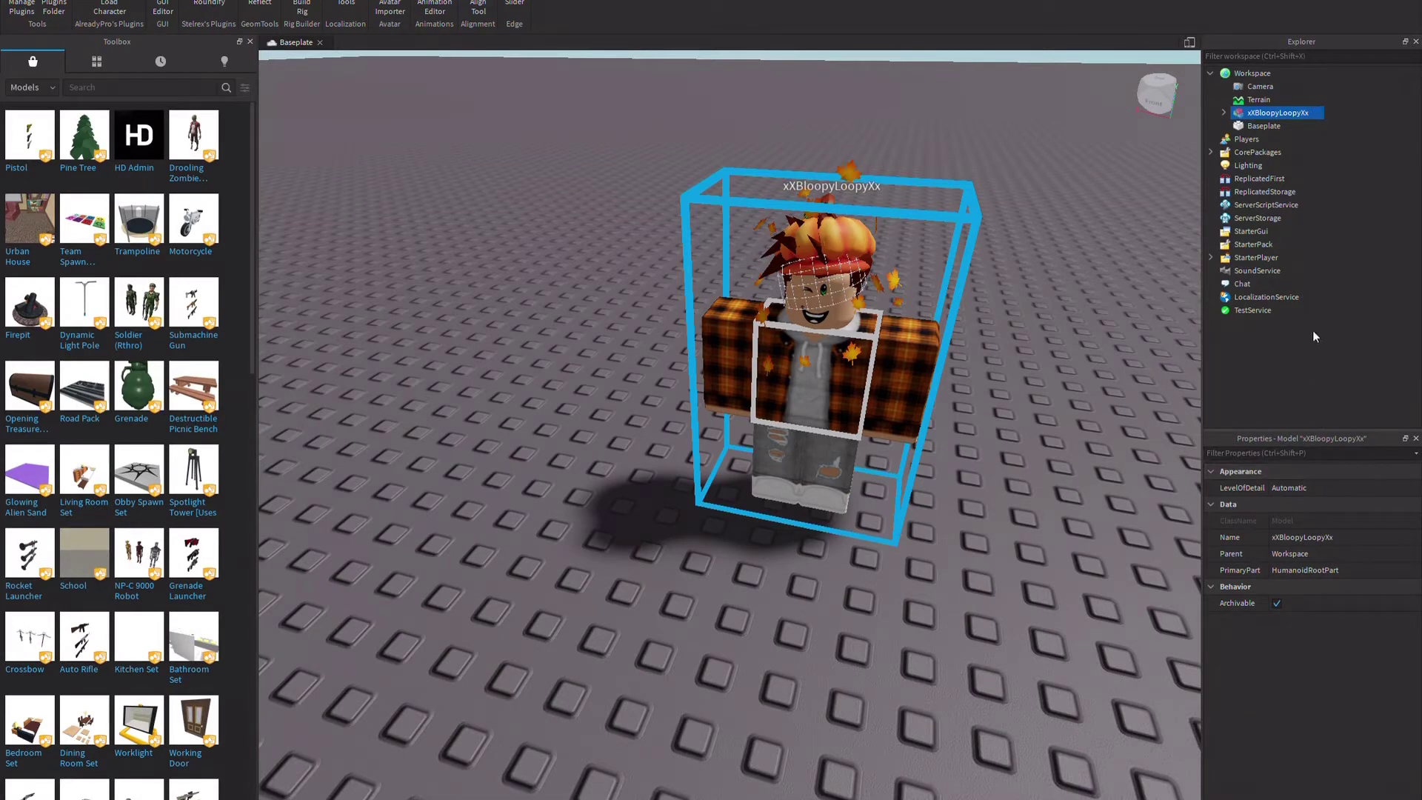
click(1278, 104)
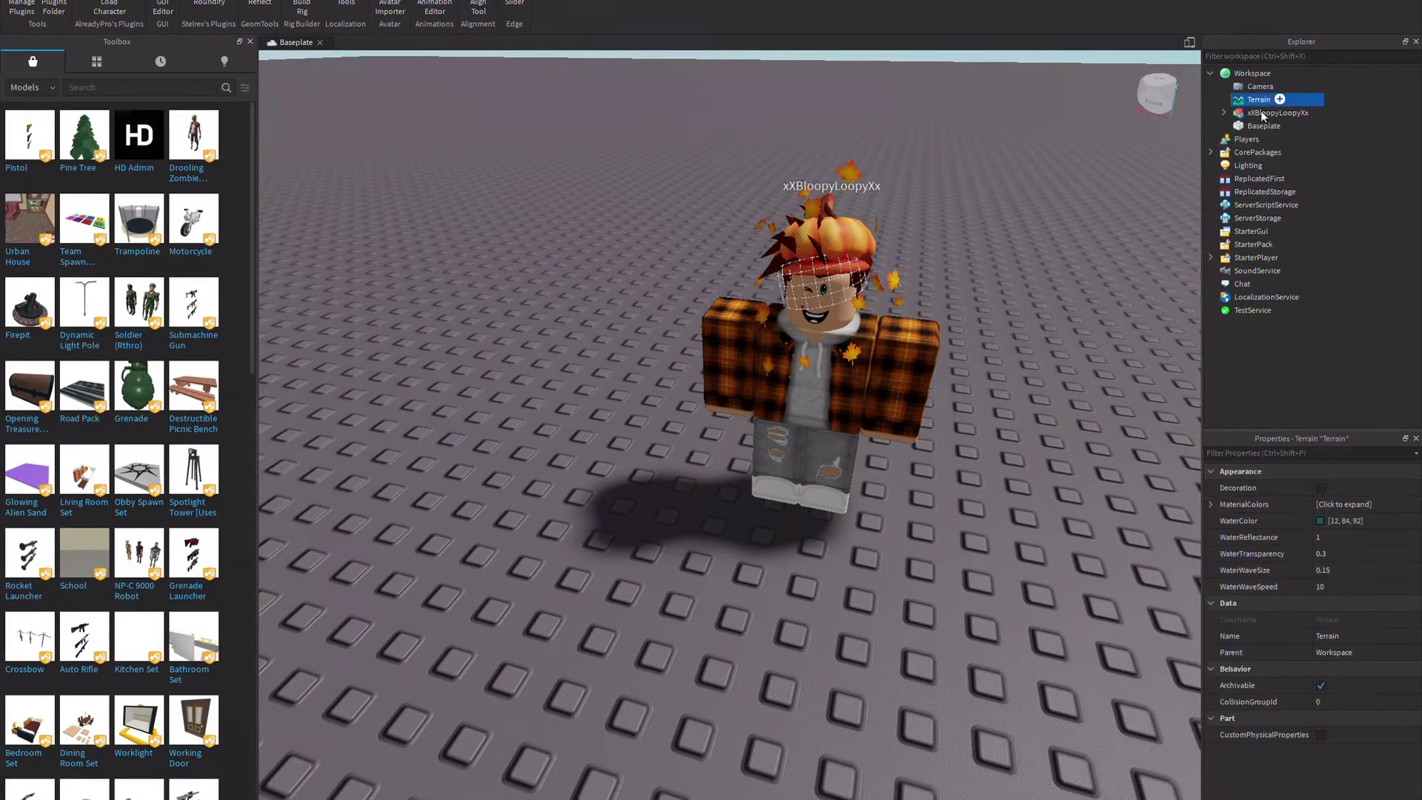
click(1255, 117)
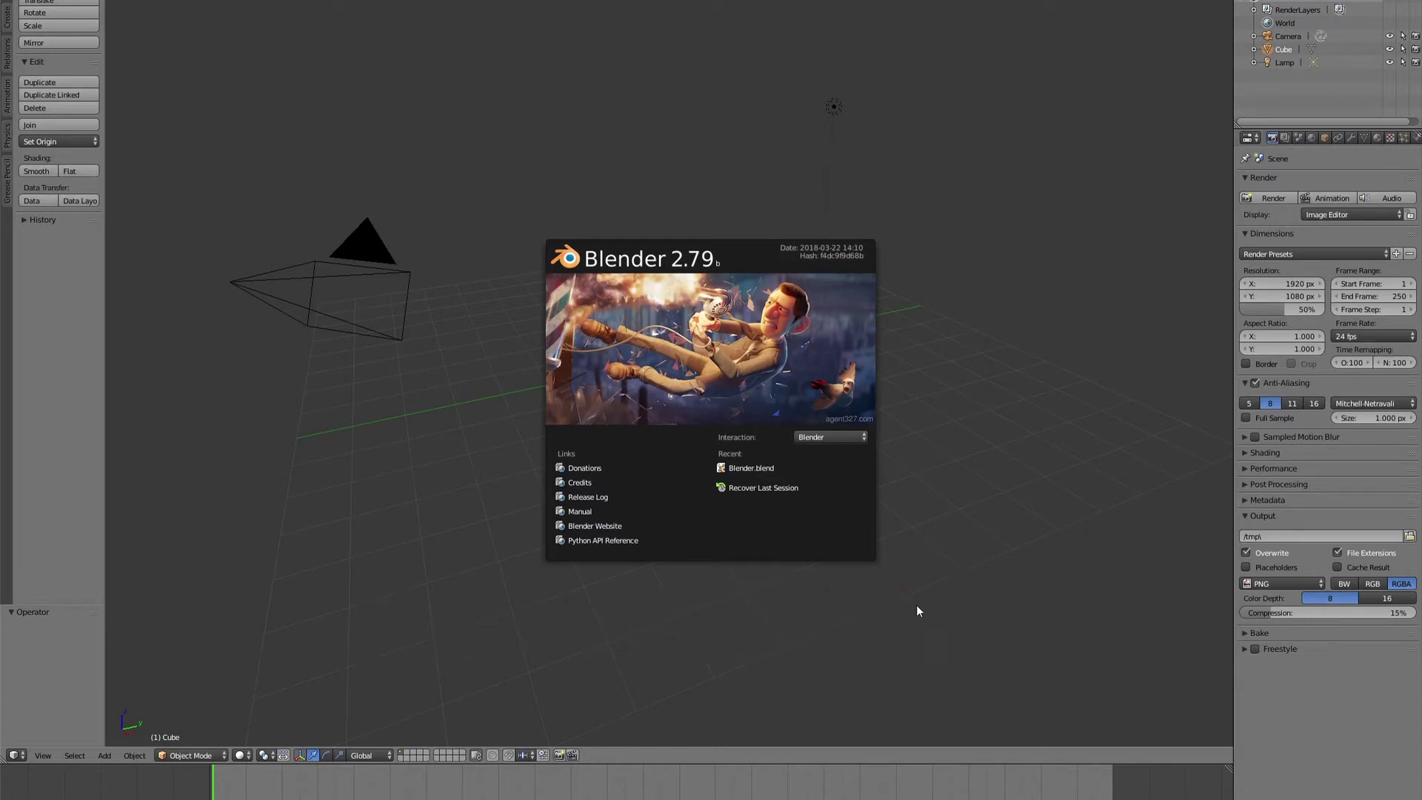
Dismiss the splash screen and delete the default cube, leaving only camera and lamp.
click(989, 392)
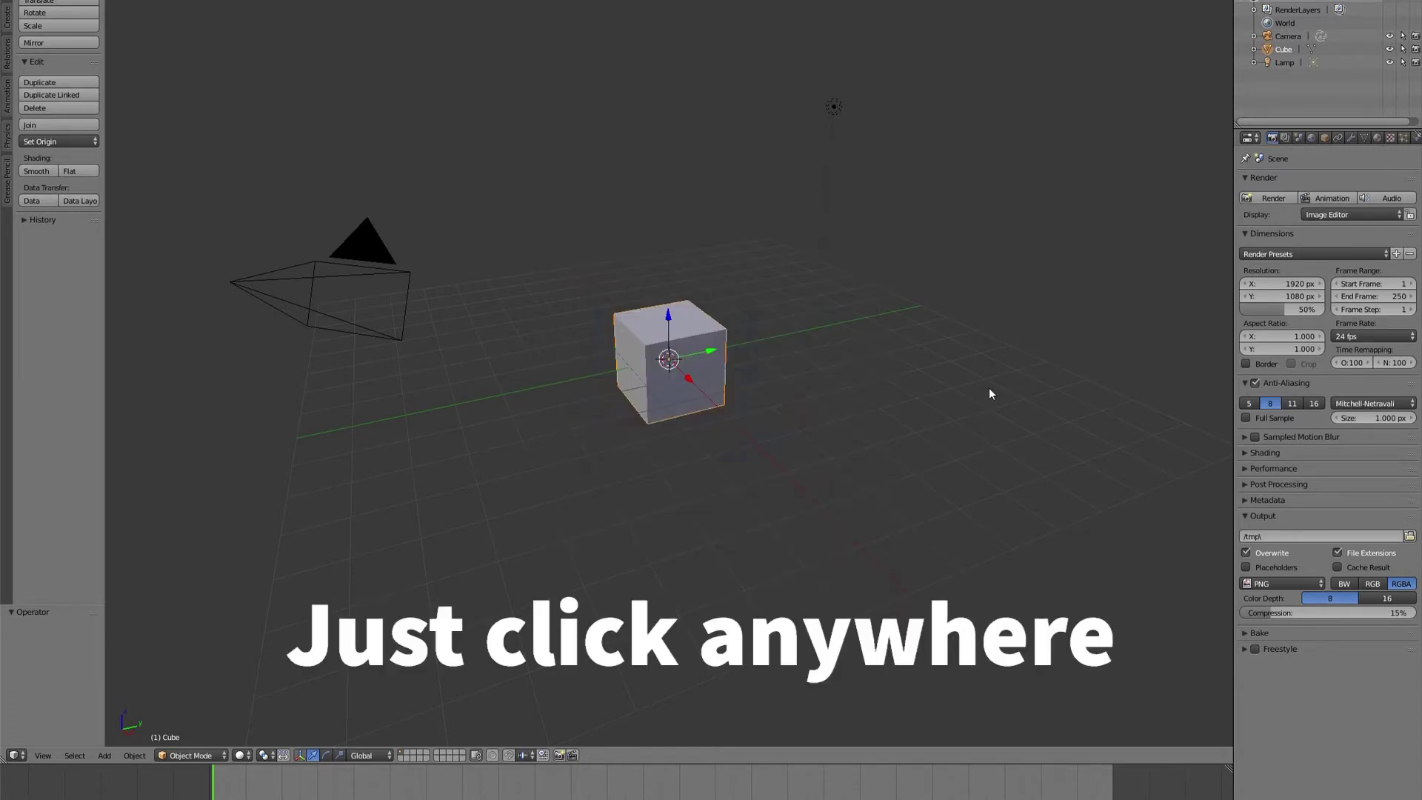
middle_drag(984, 394, 789, 416)
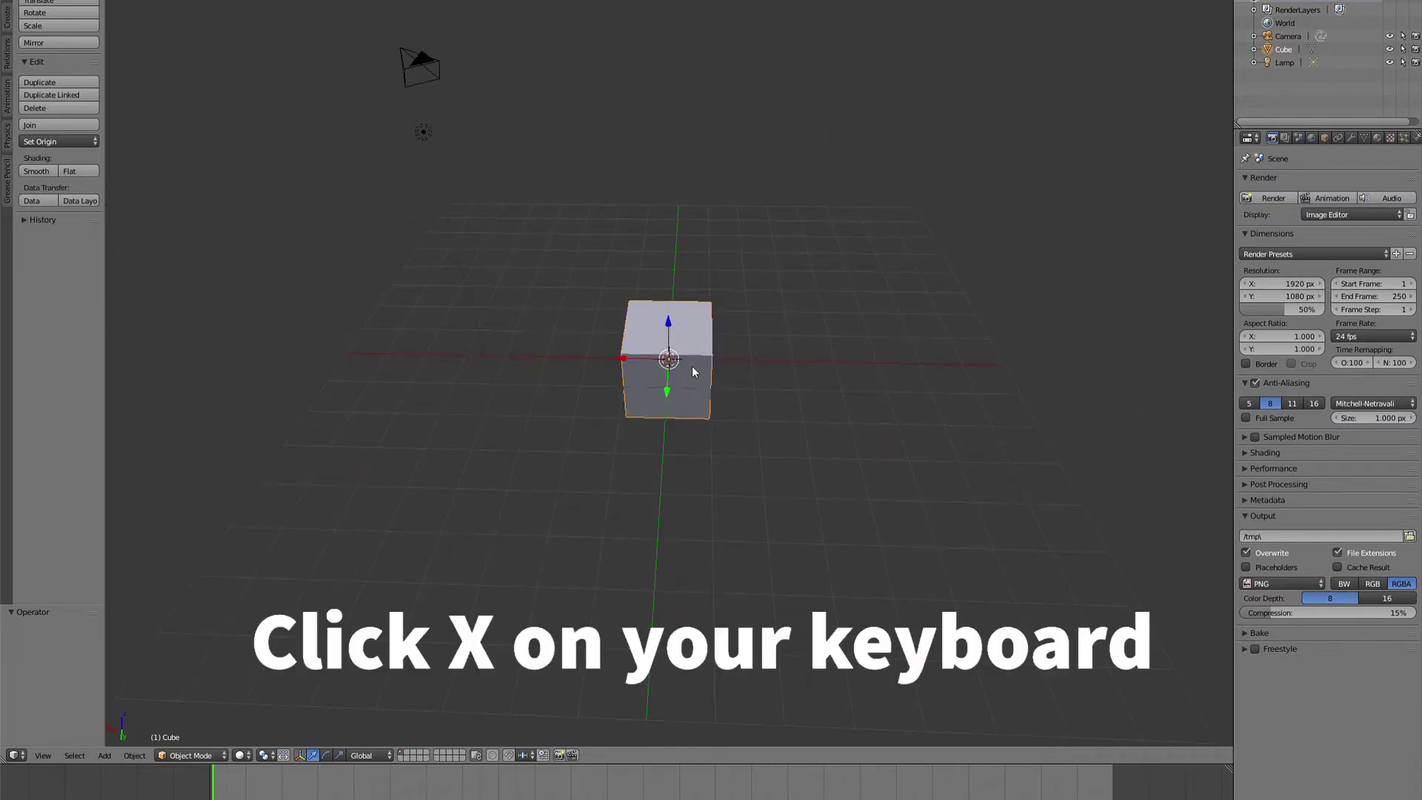
key(x)
click(686, 367)
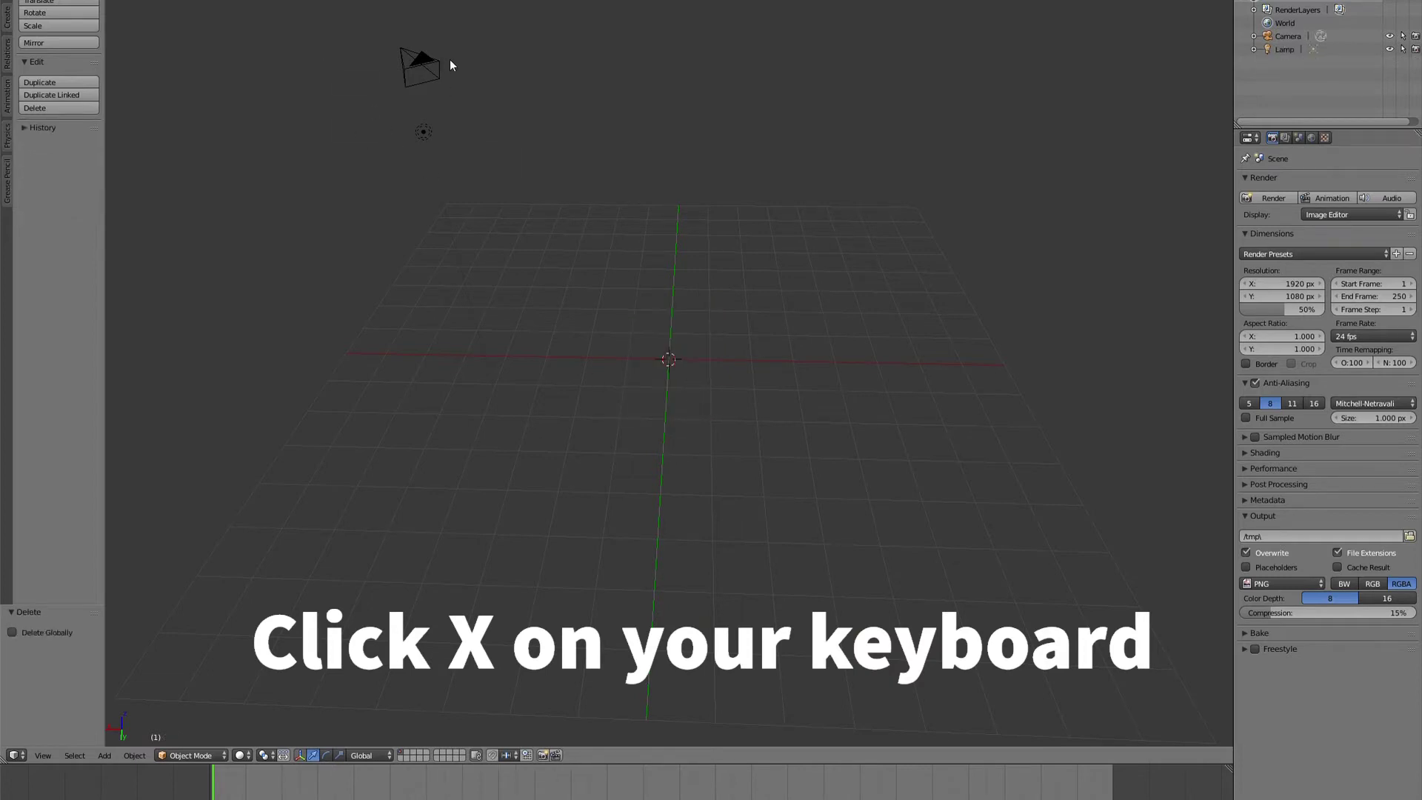
middle_drag(716, 417, 137, 81)
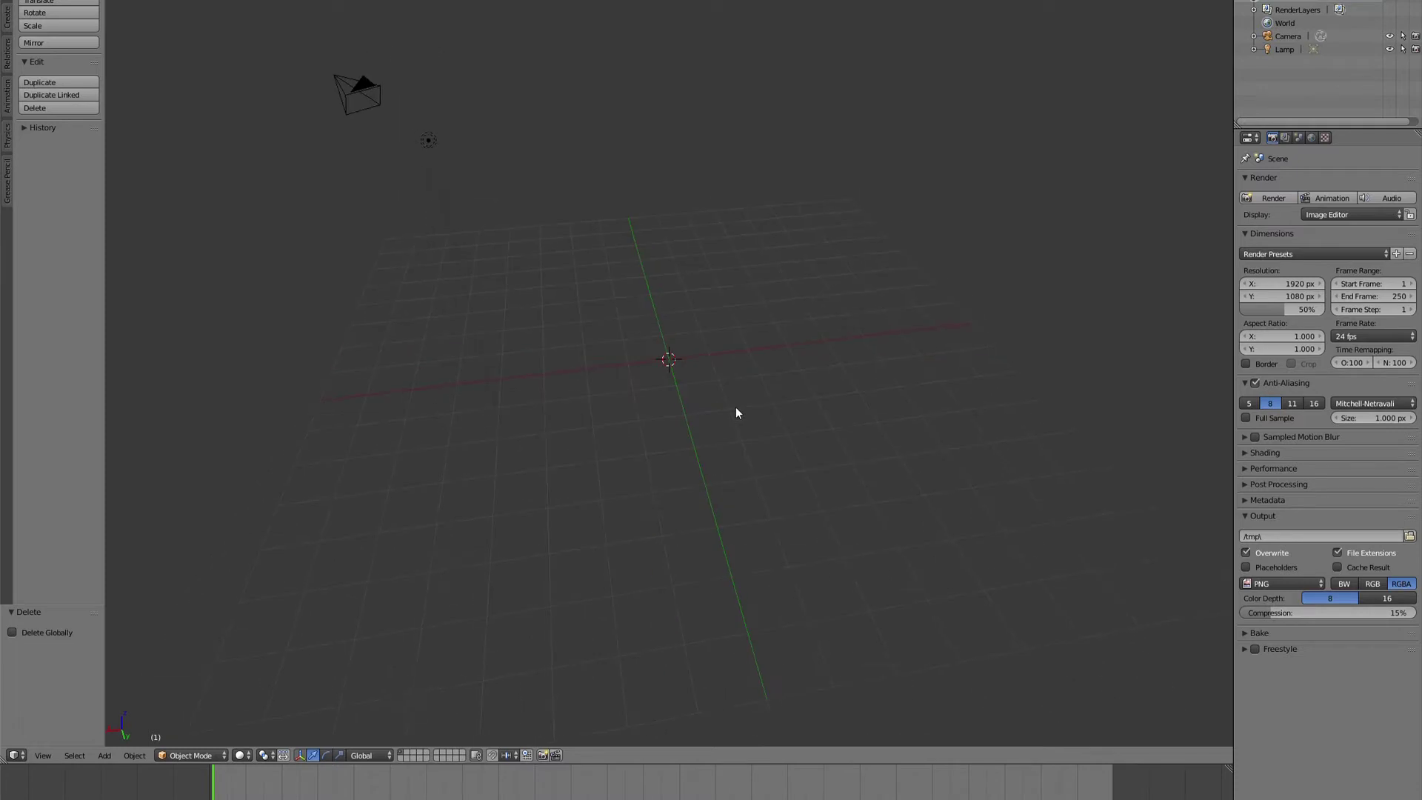
Import the exported avatar as a Wavefront (.obj) file via File > Import.
click(37, 2)
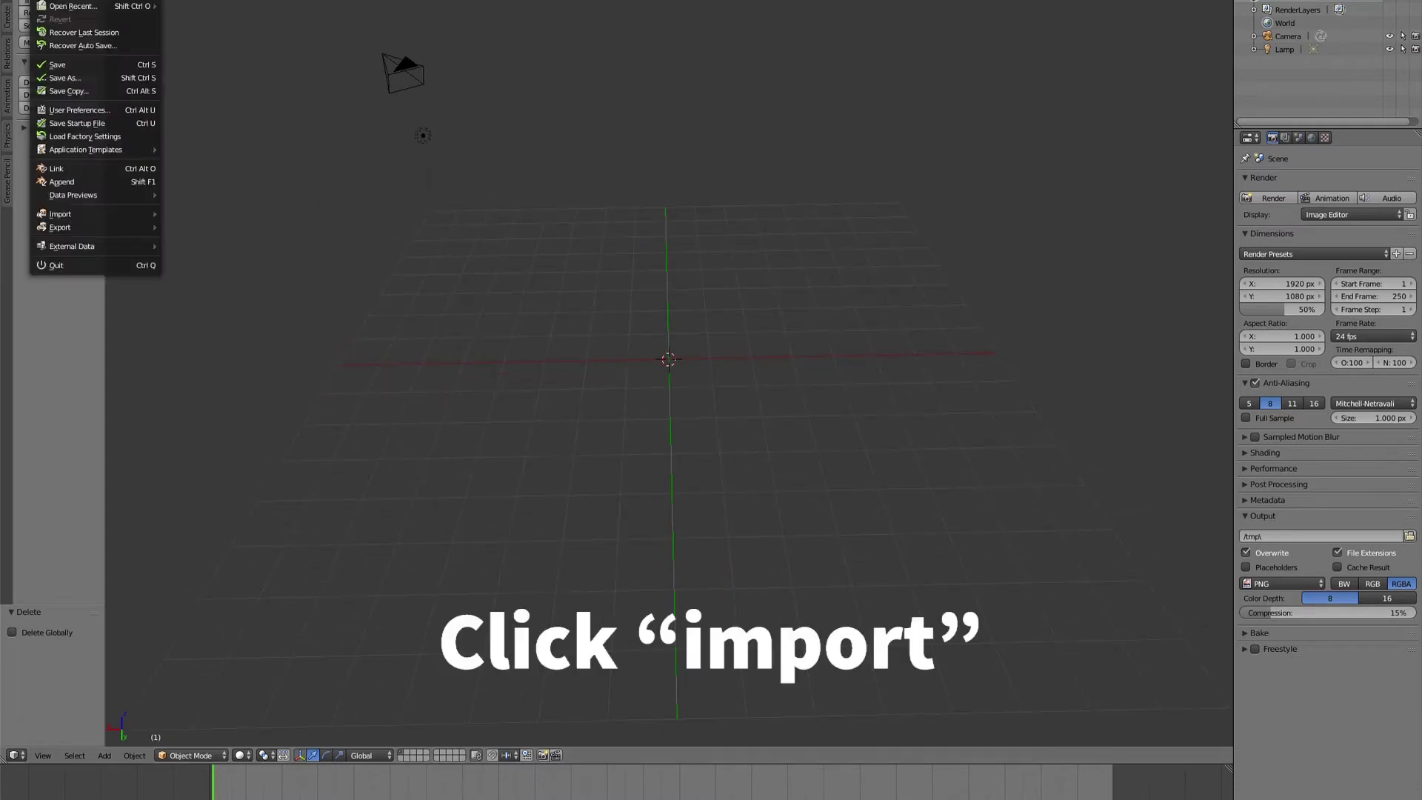
click(90, 211)
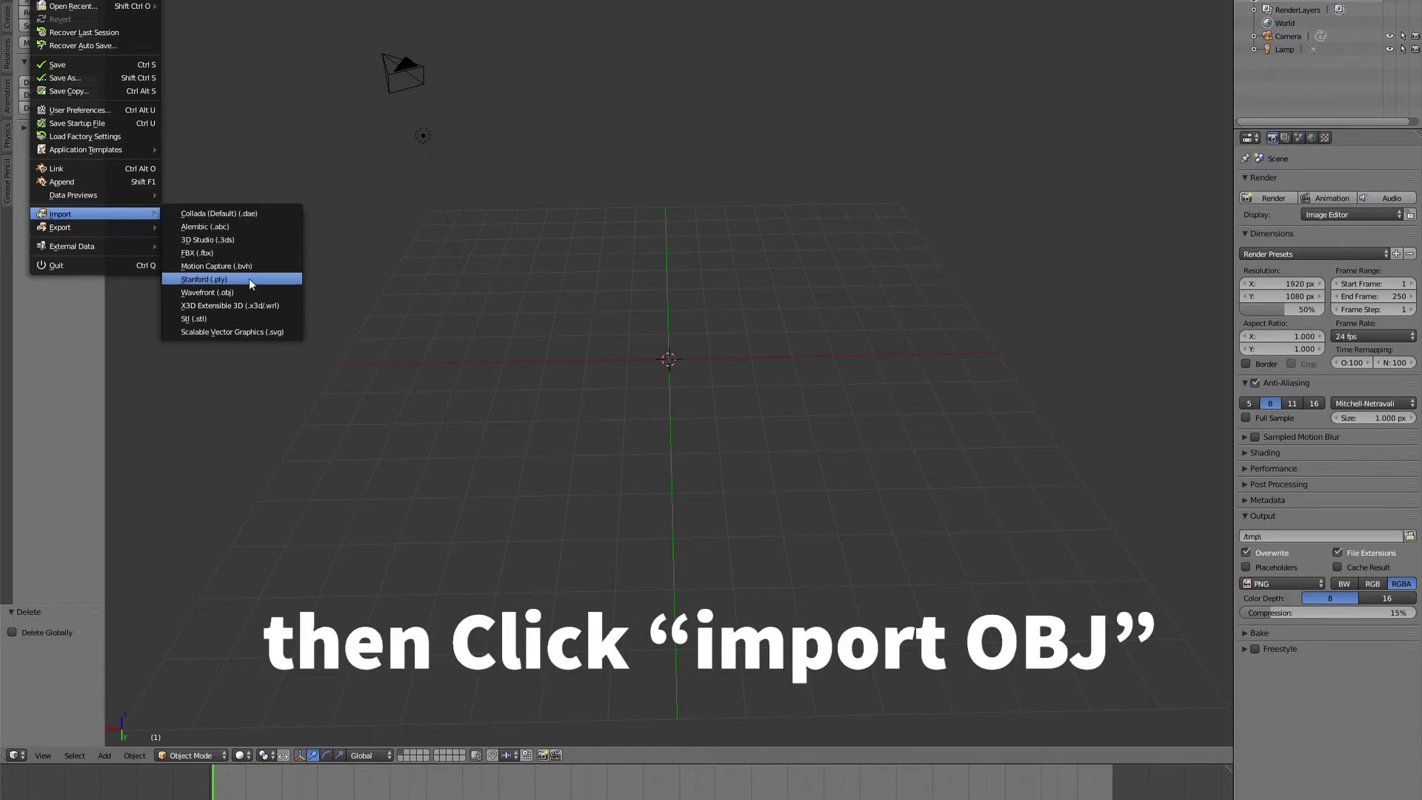
click(207, 292)
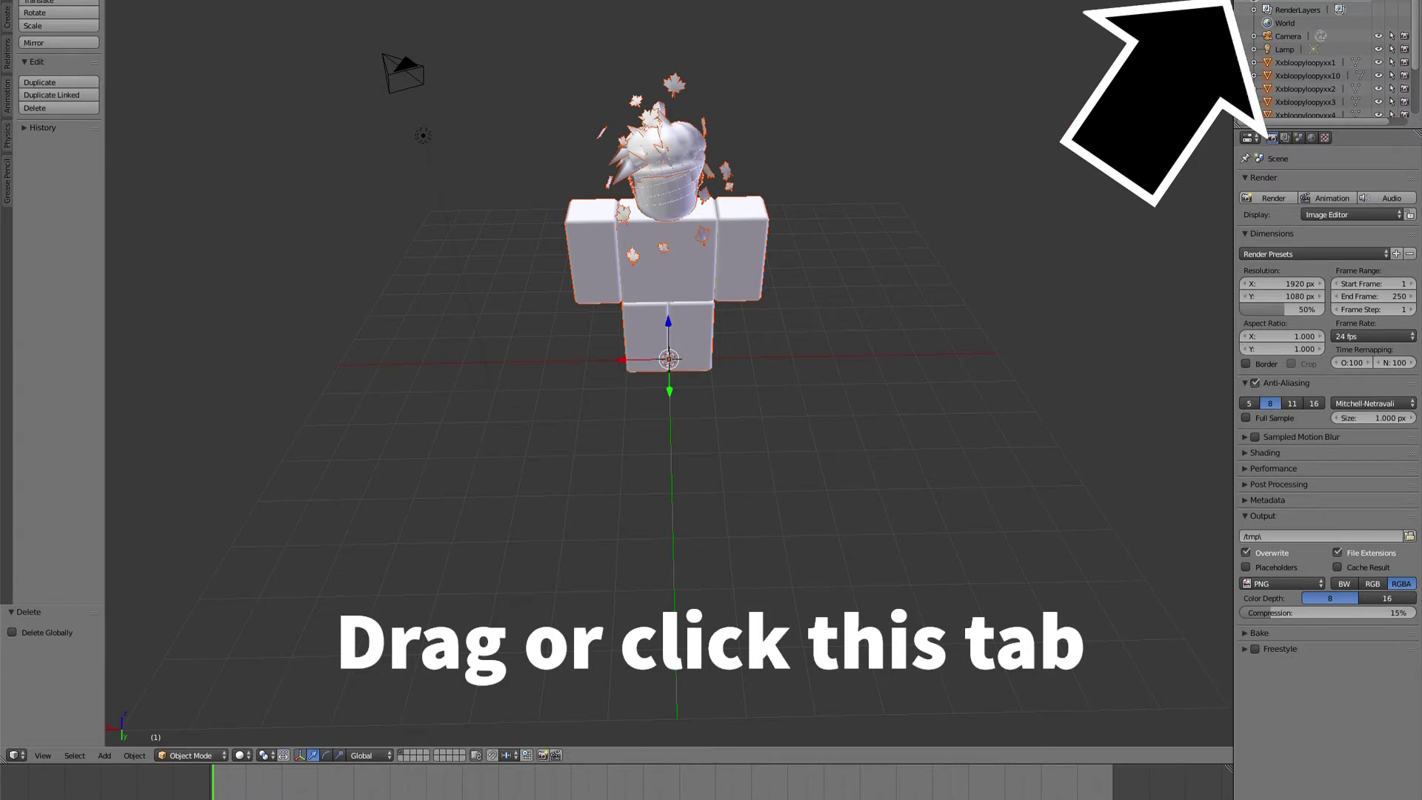
Enable Textured Solid and Ambient Occlusion shading, then hide the properties panel.
drag(1231, 6, 1123, 3)
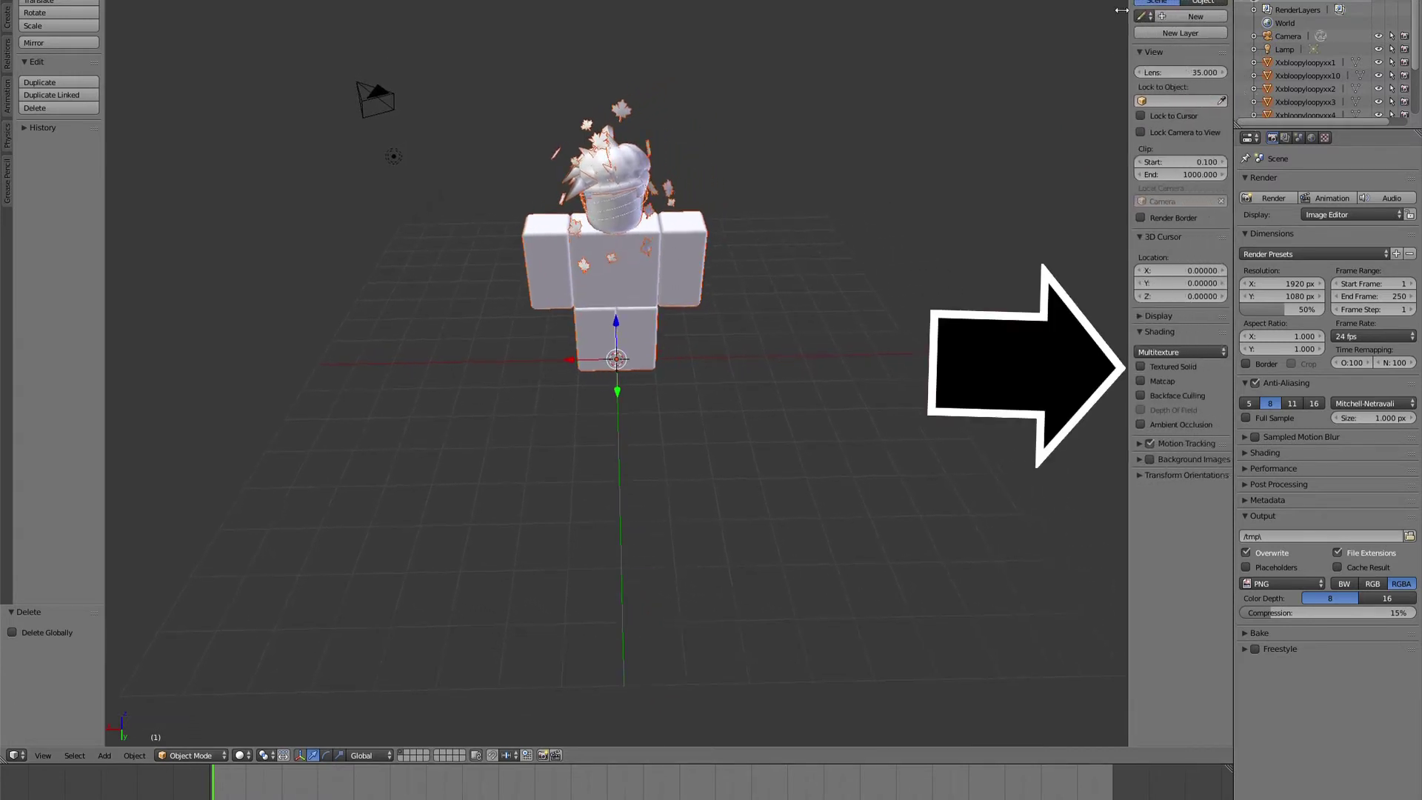
click(1135, 366)
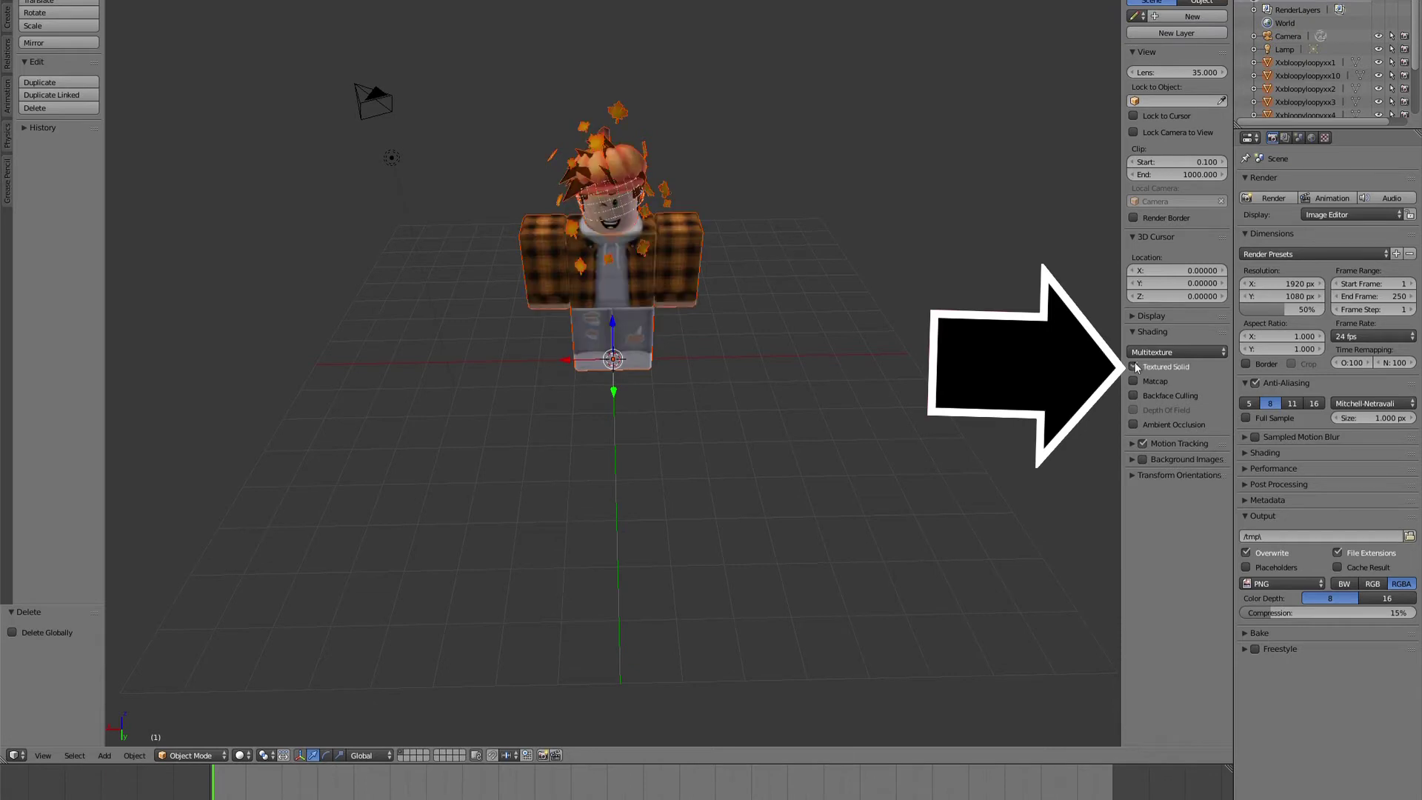
click(1135, 425)
key(n)
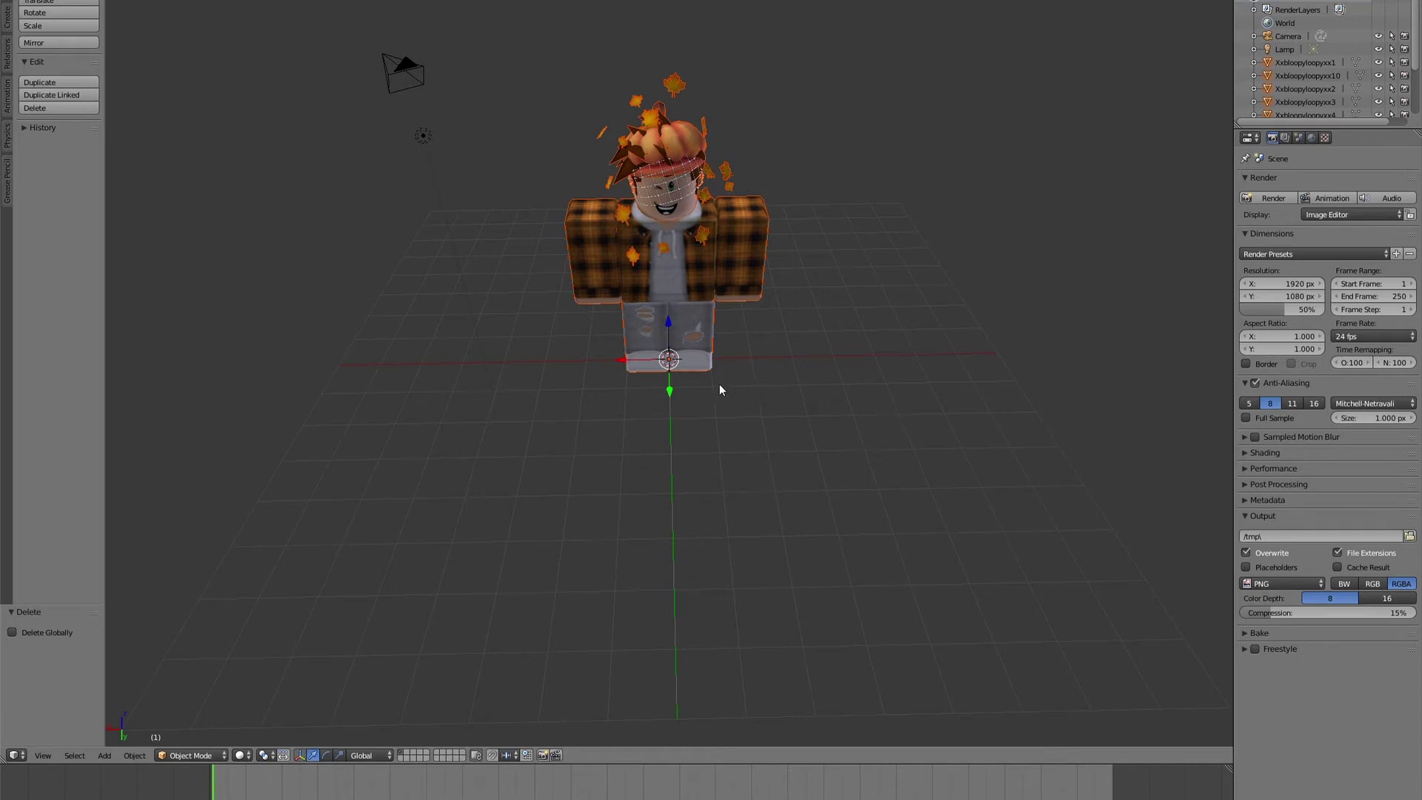
mouse_move(720, 389)
middle_down()
mouse_move(862, 350)
mouse_move(803, 384)
mouse_move(746, 390)
mouse_move(695, 372)
mouse_move(741, 393)
middle_up()
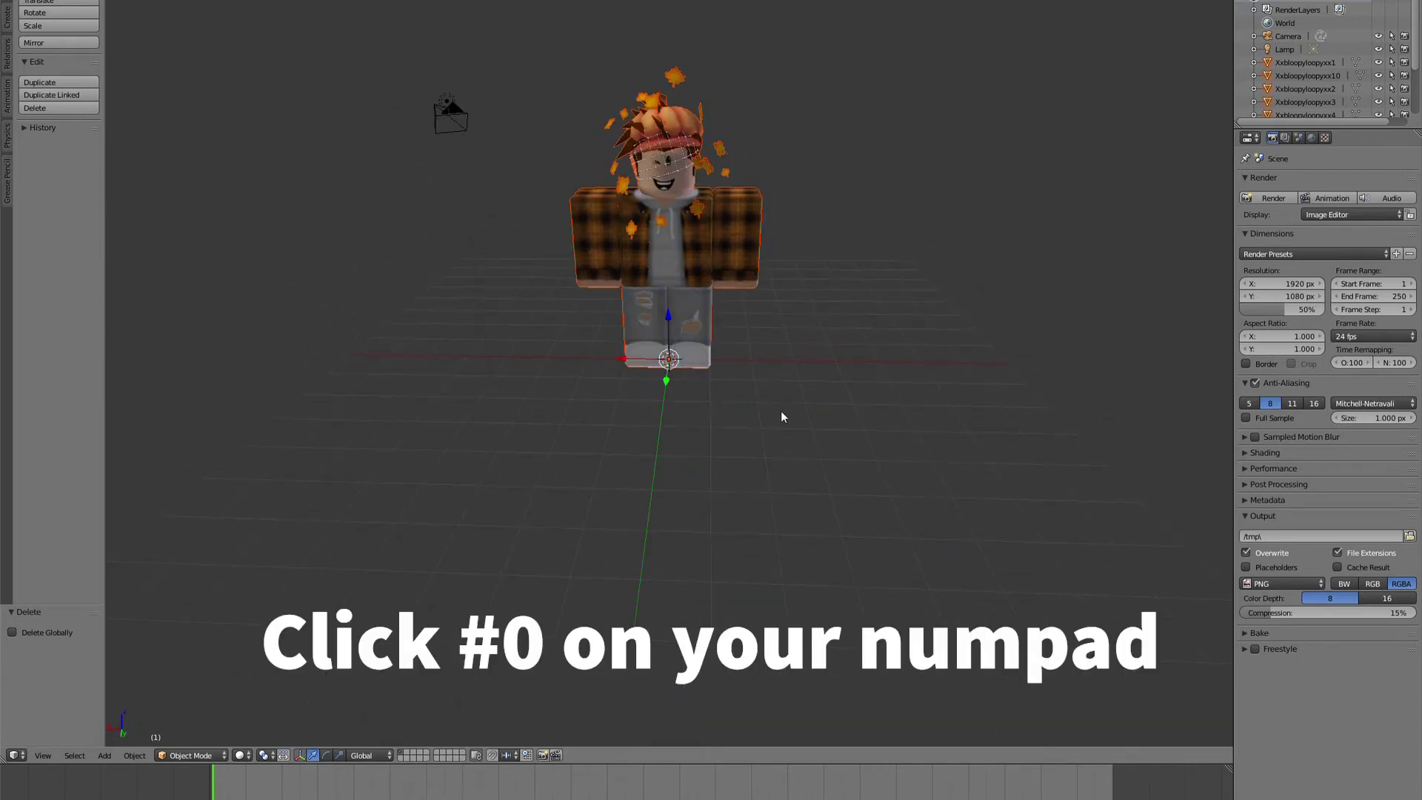
Look through the scene camera and fly it until the avatar is centred face-on.
key(KP_0)
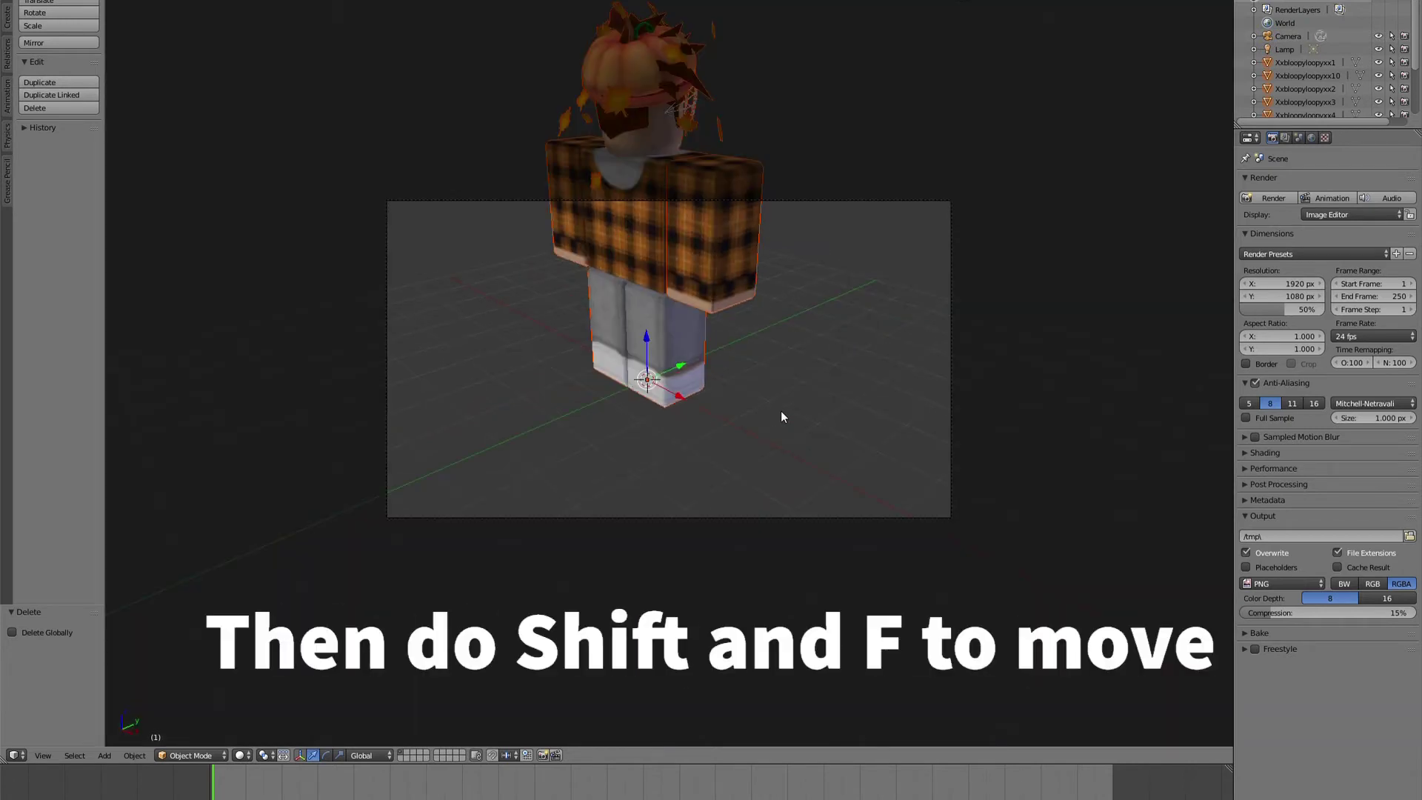
key(shift+f)
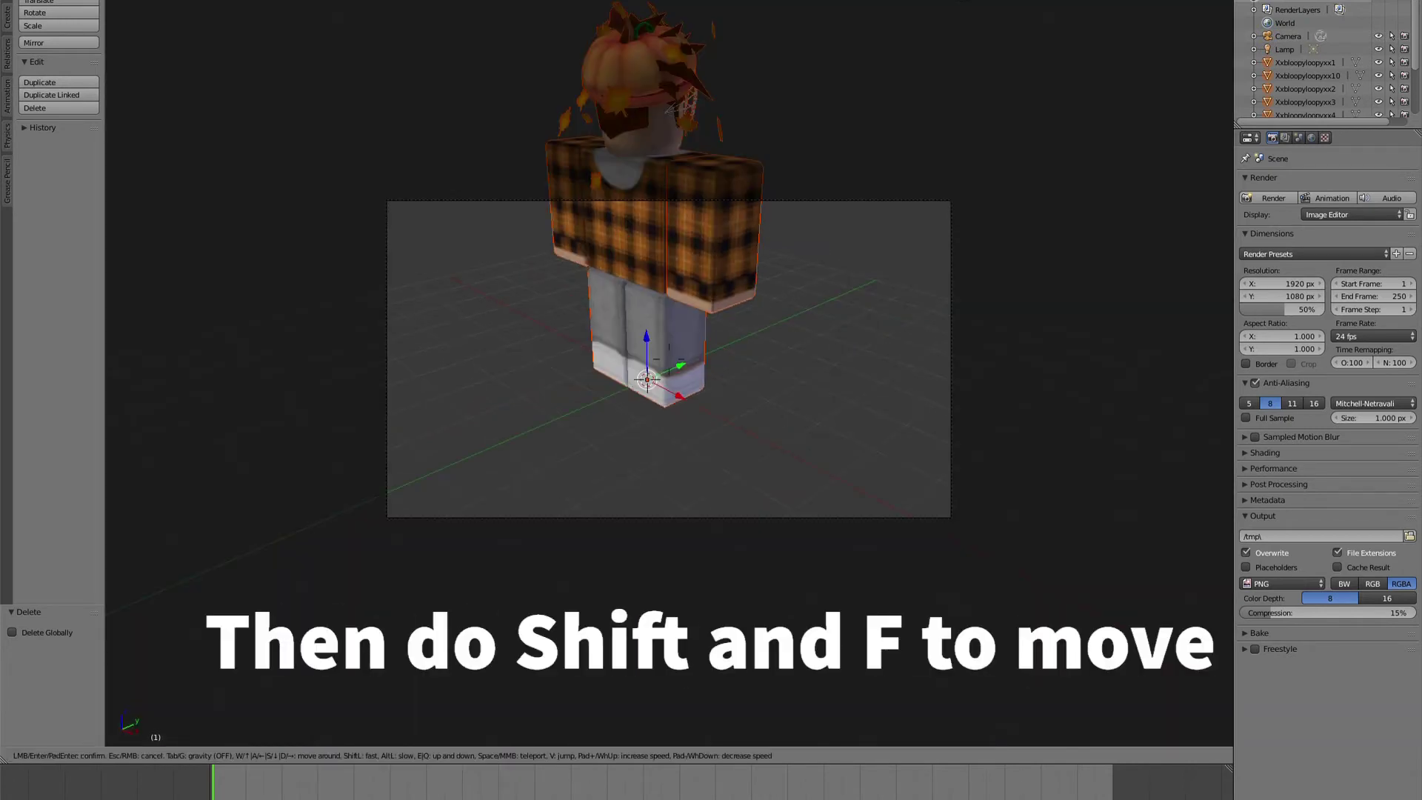
key(s)
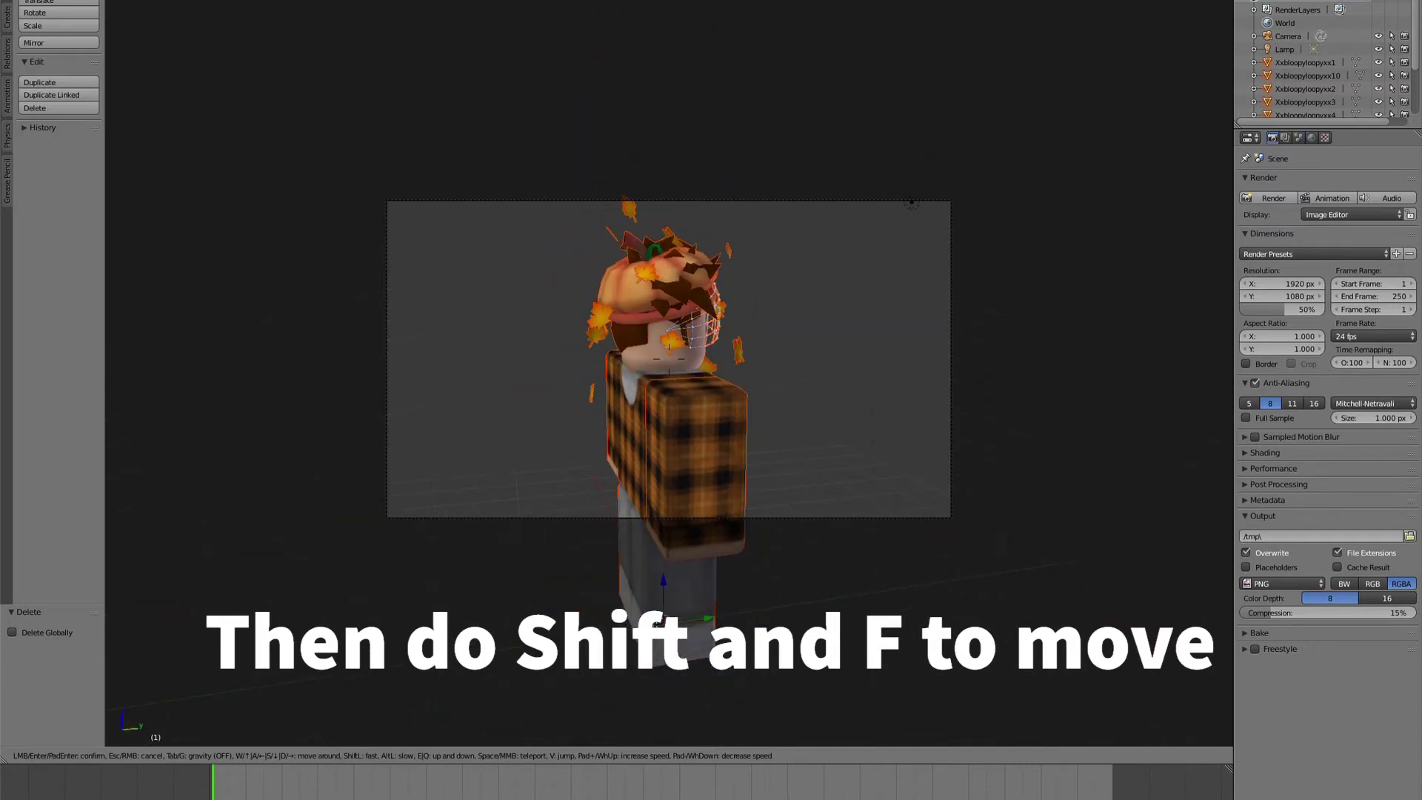
key(w)
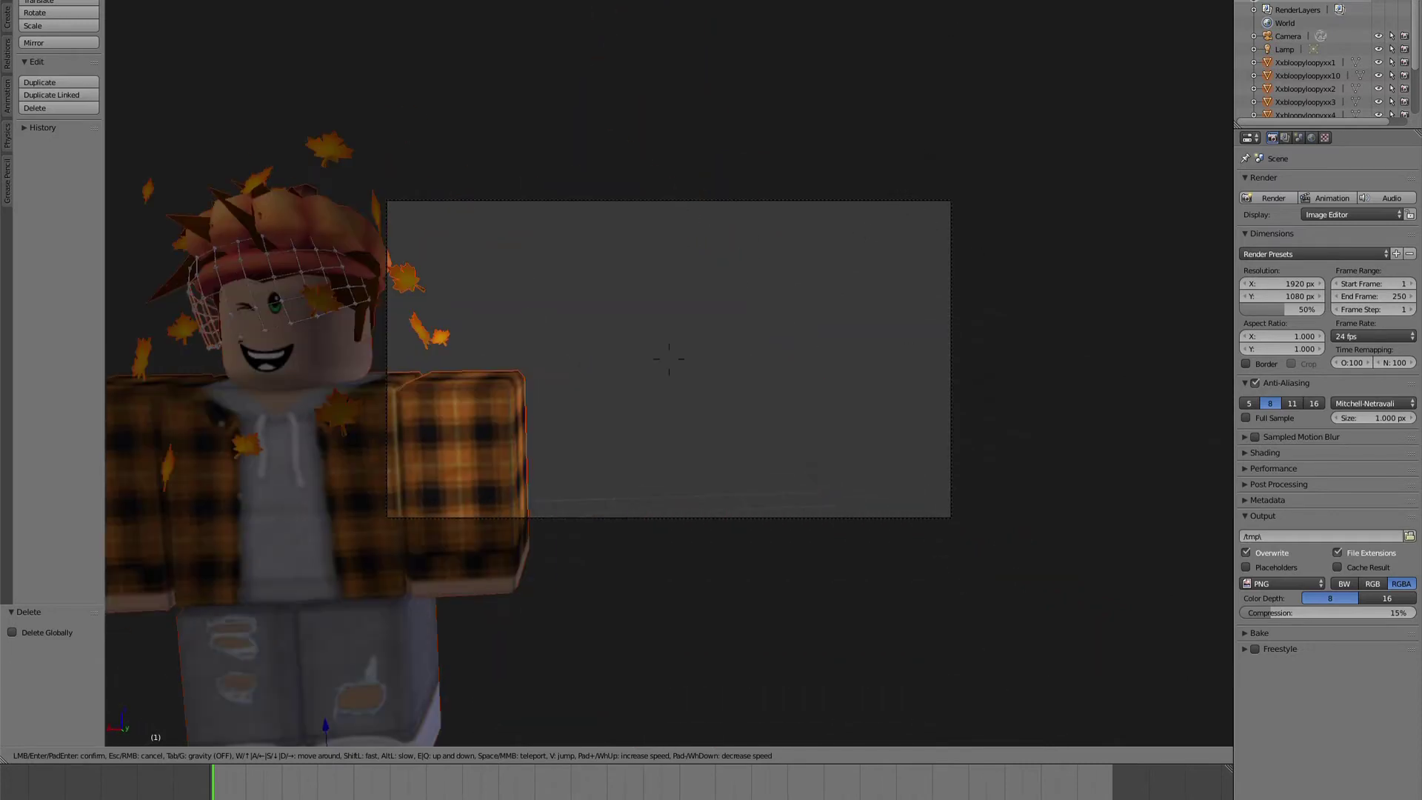
key(s)
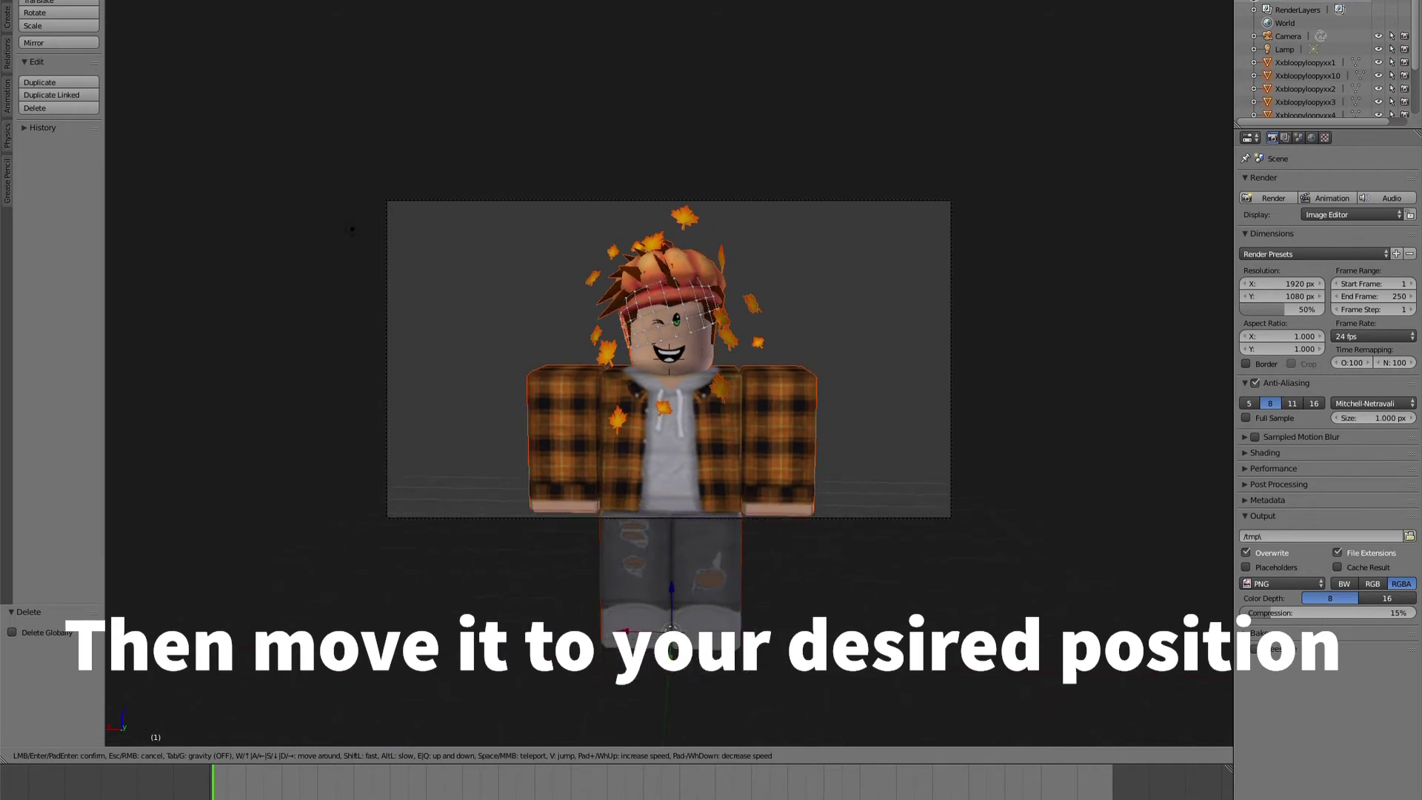
click(669, 358)
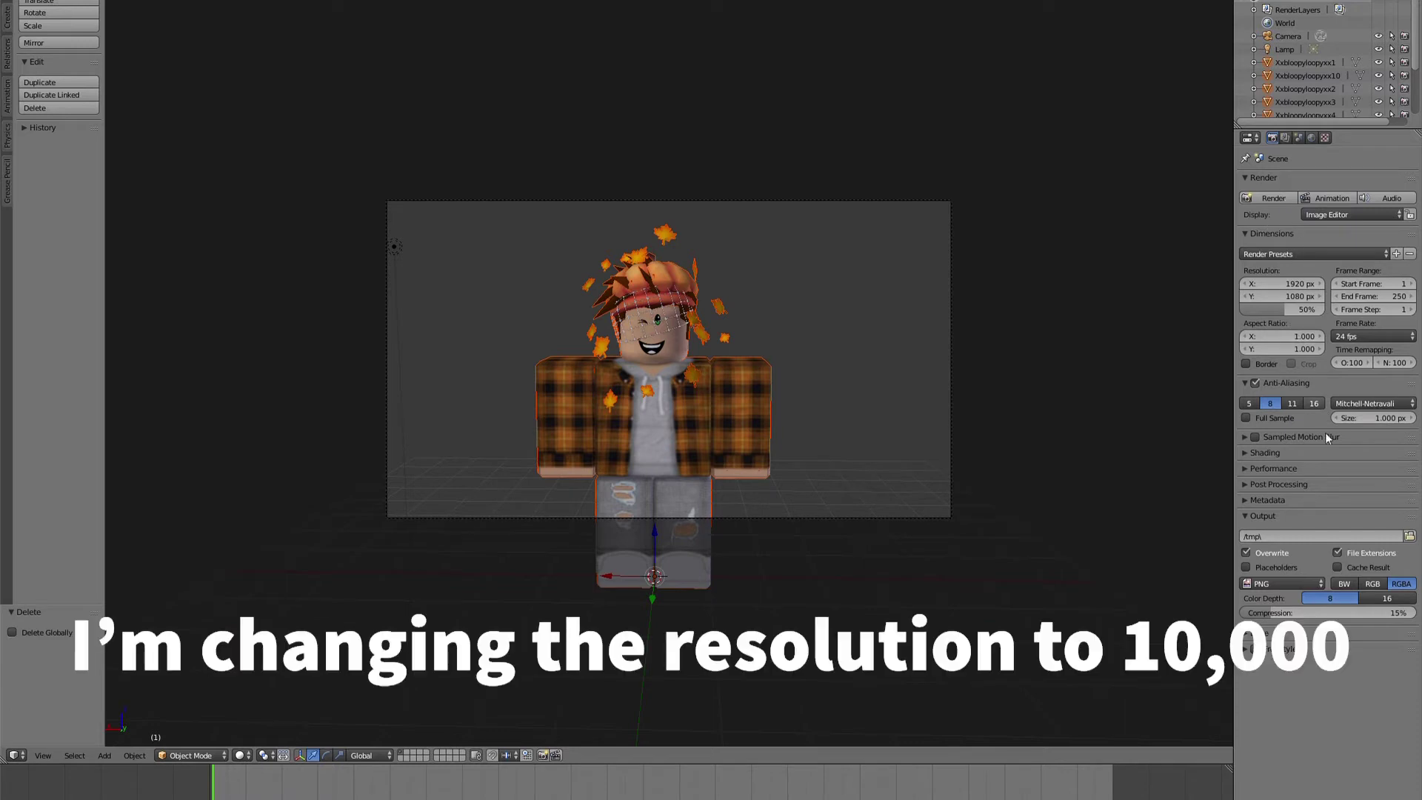
Set render Resolution X and Y both to 10000 px for a square frame.
click(1313, 283)
key(BackSpace)
key(Return)
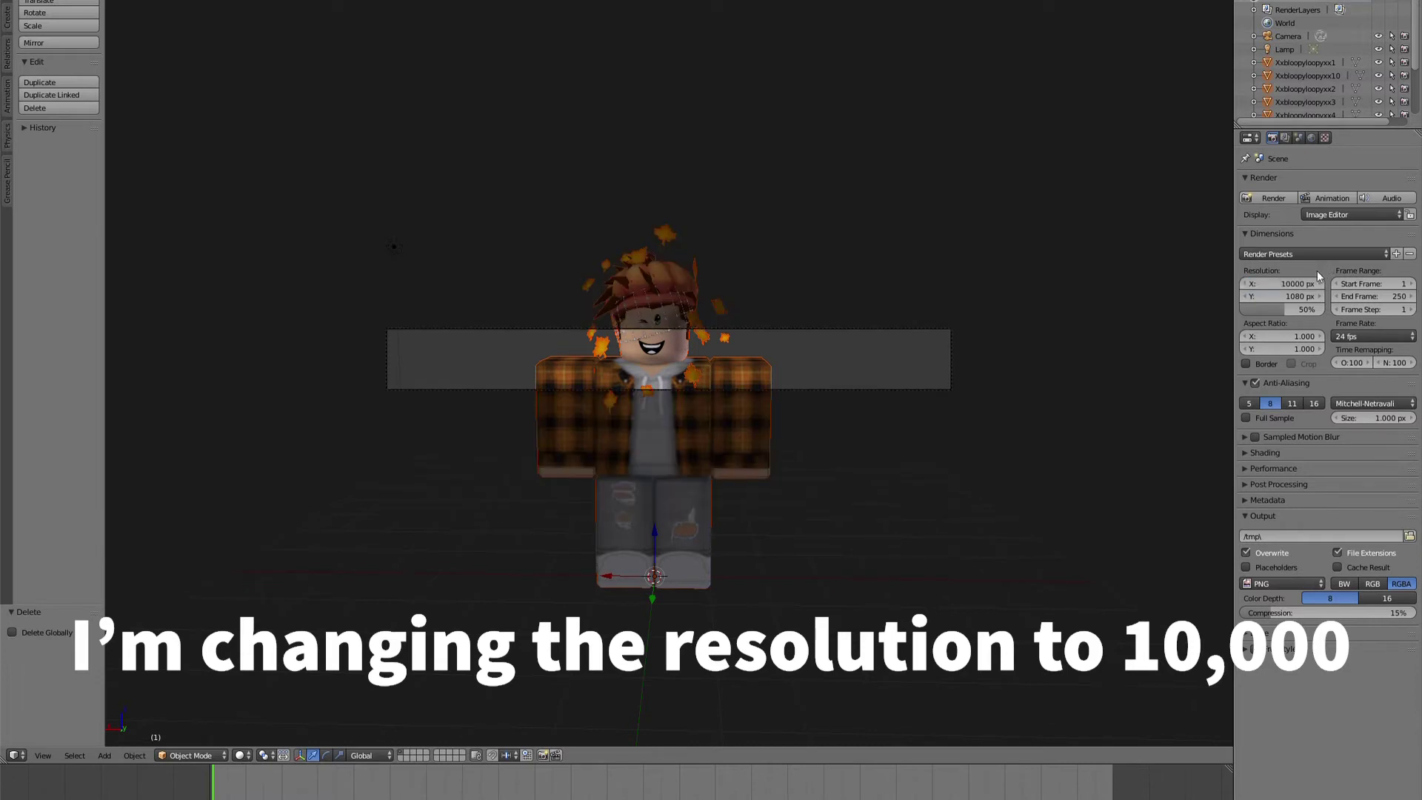
click(1309, 296)
key(BackSpace)
text(10000)
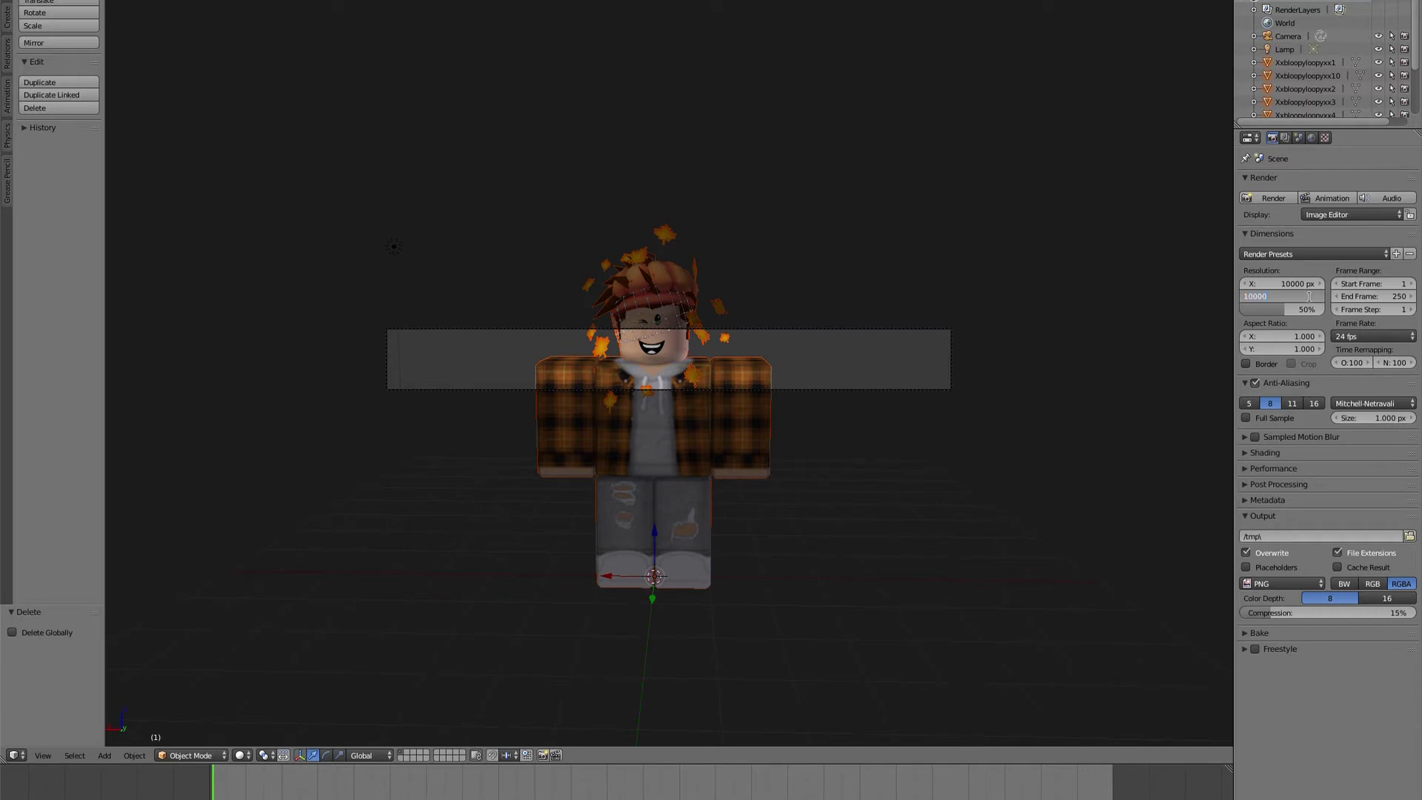
key(Return)
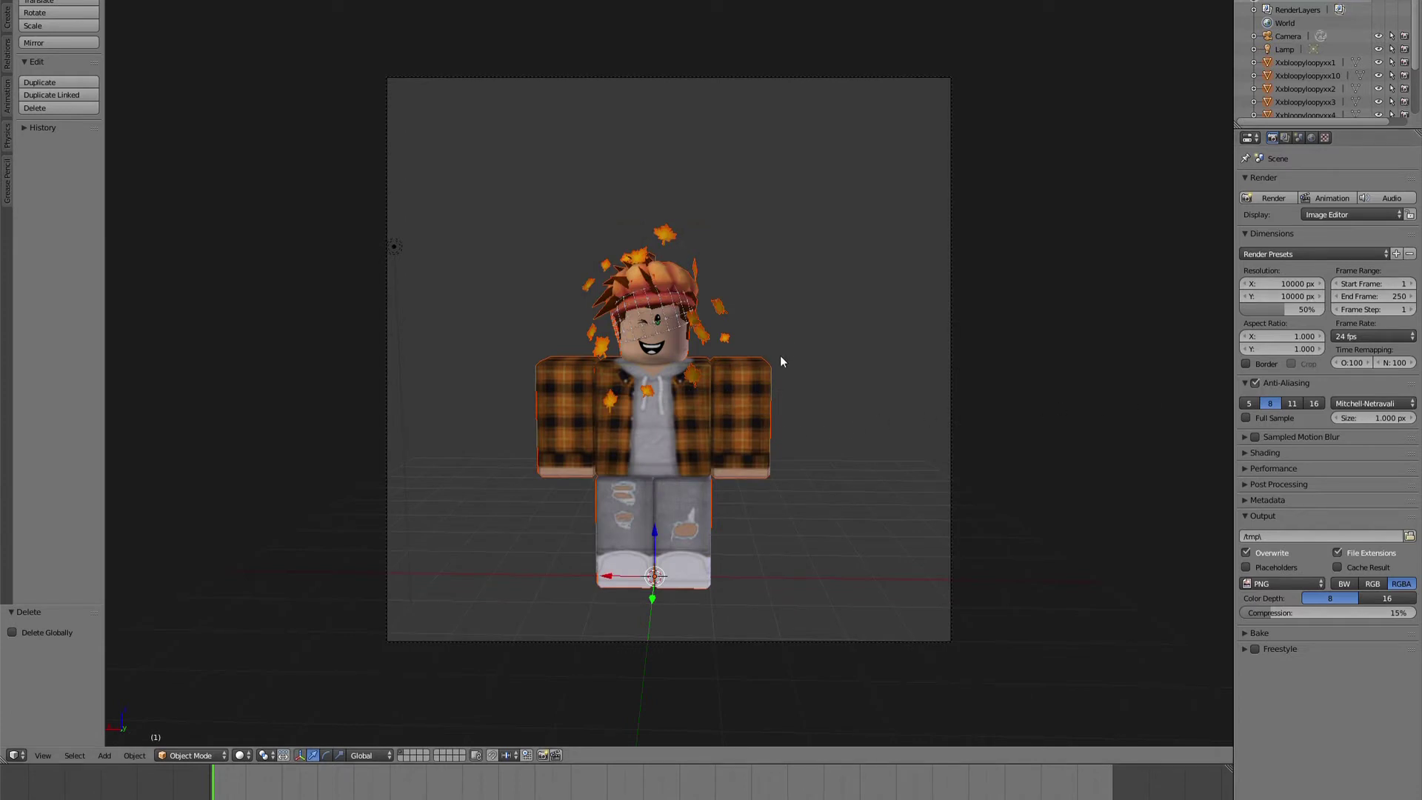
Move the camera and tilt it about 1° so the avatar sits nearer the frame centre.
right_click(949, 424)
key(g)
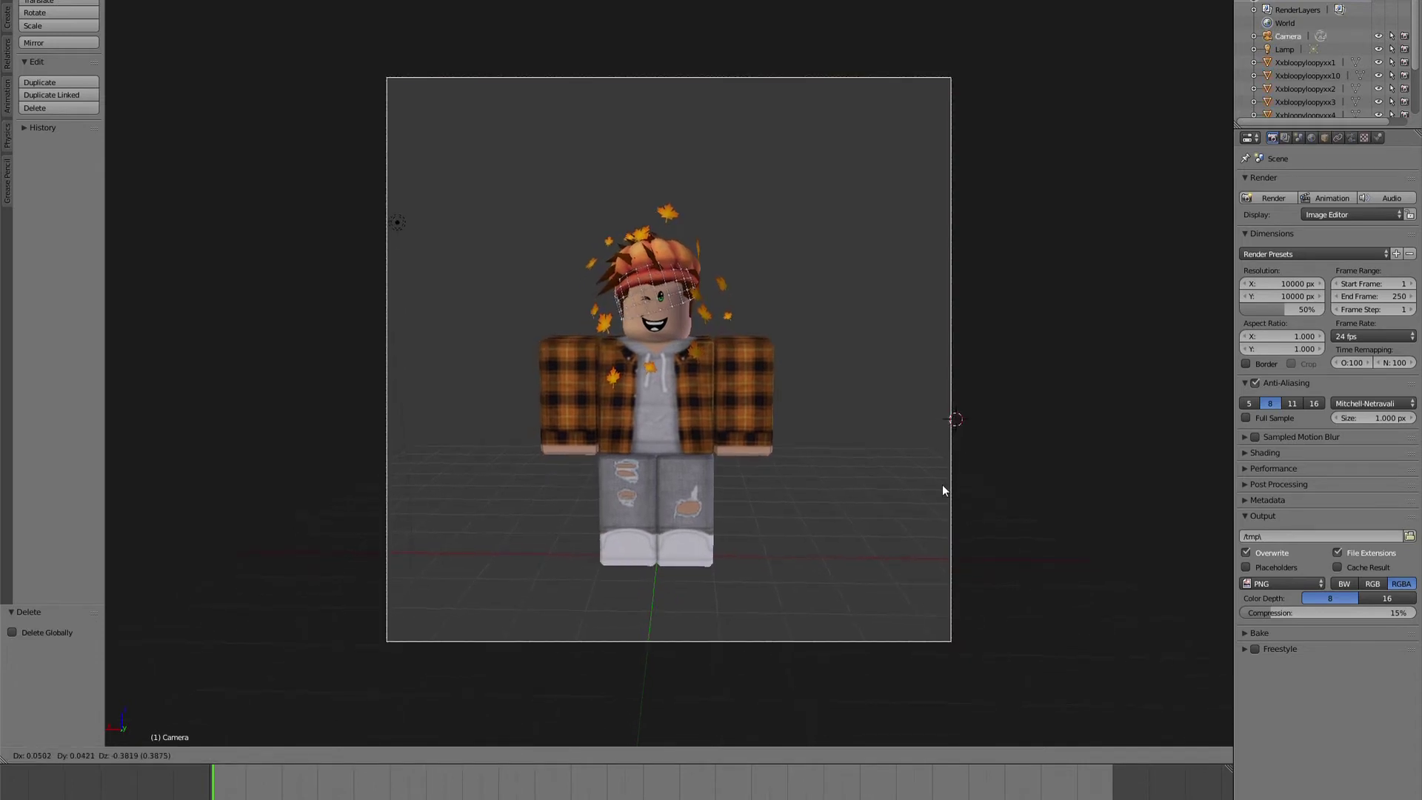
click(900, 496)
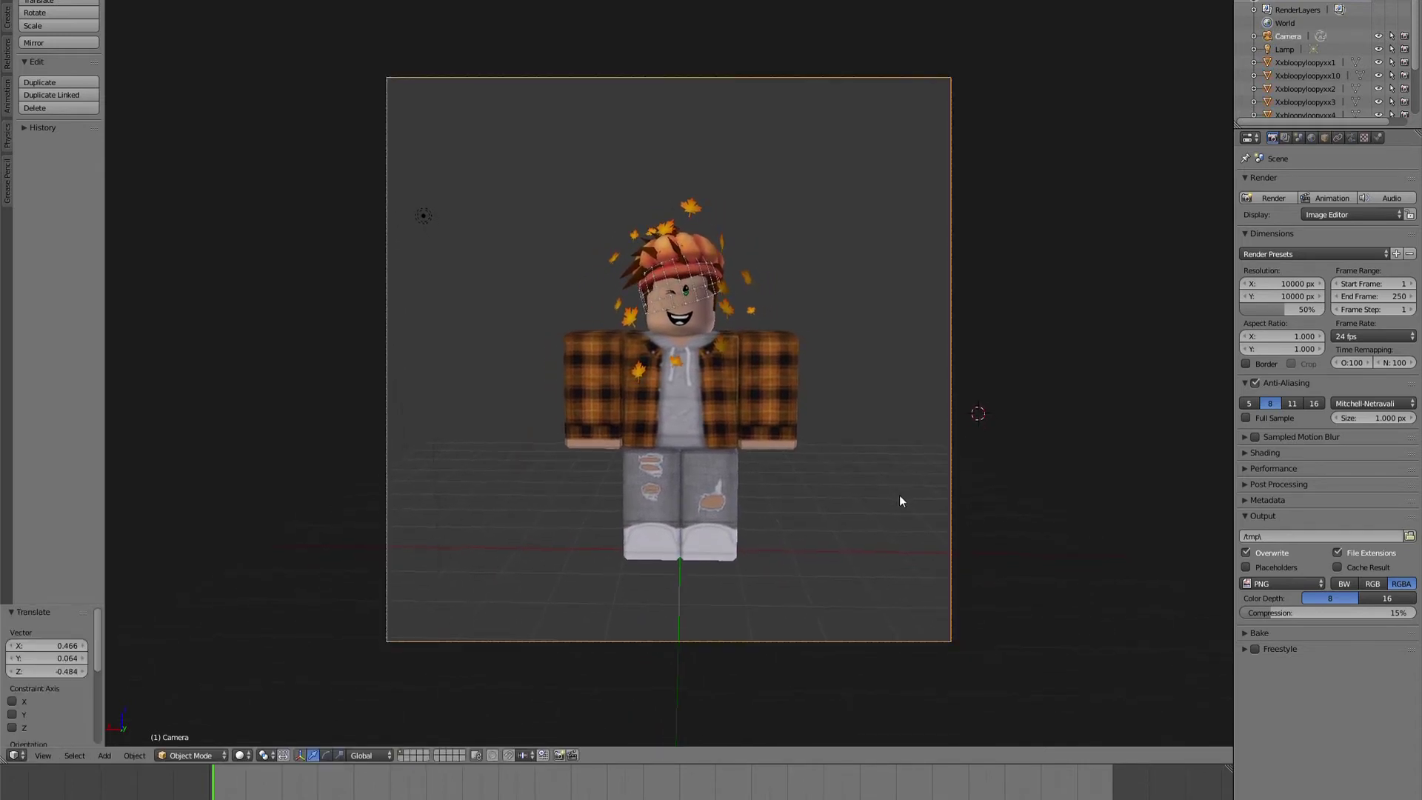
key(r)
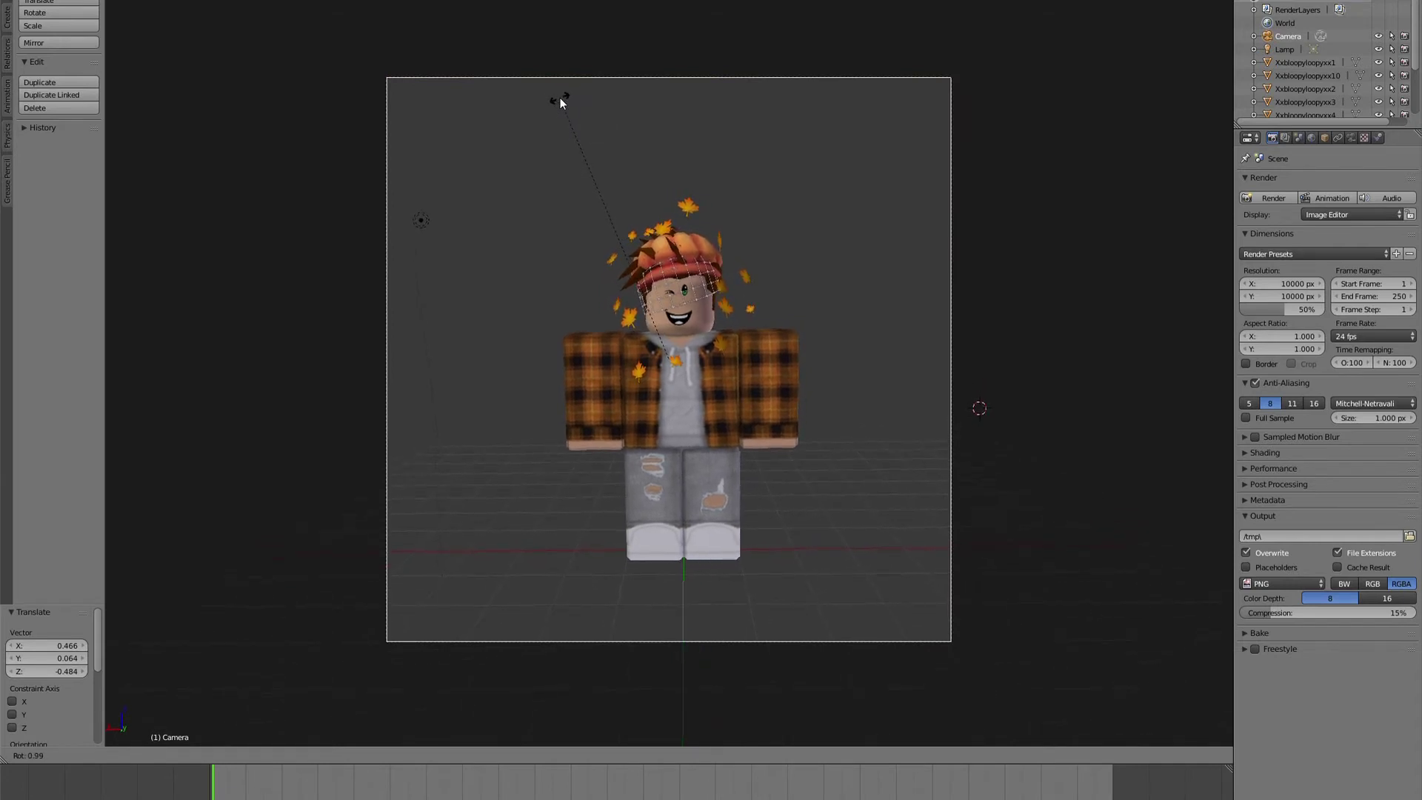
click(560, 99)
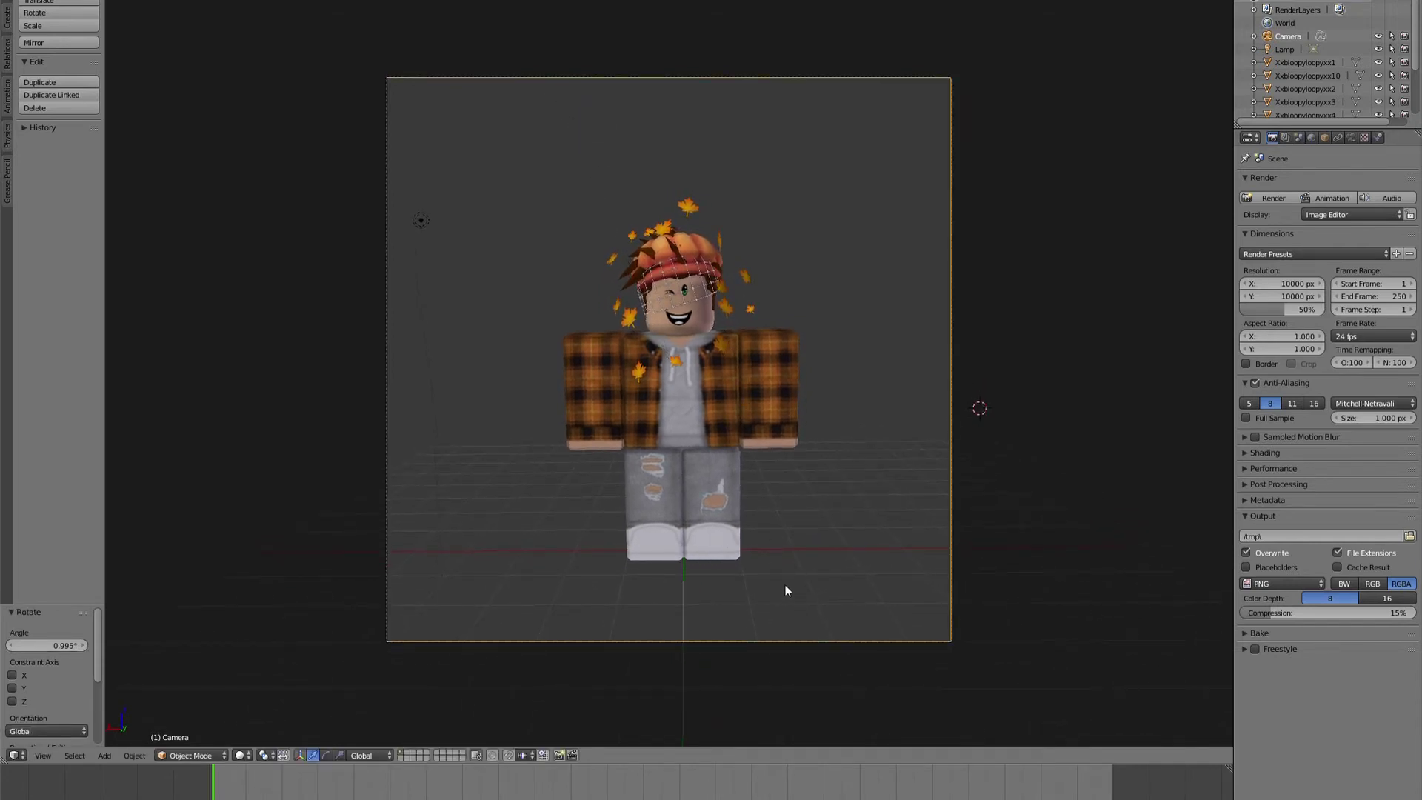
key(shift+f)
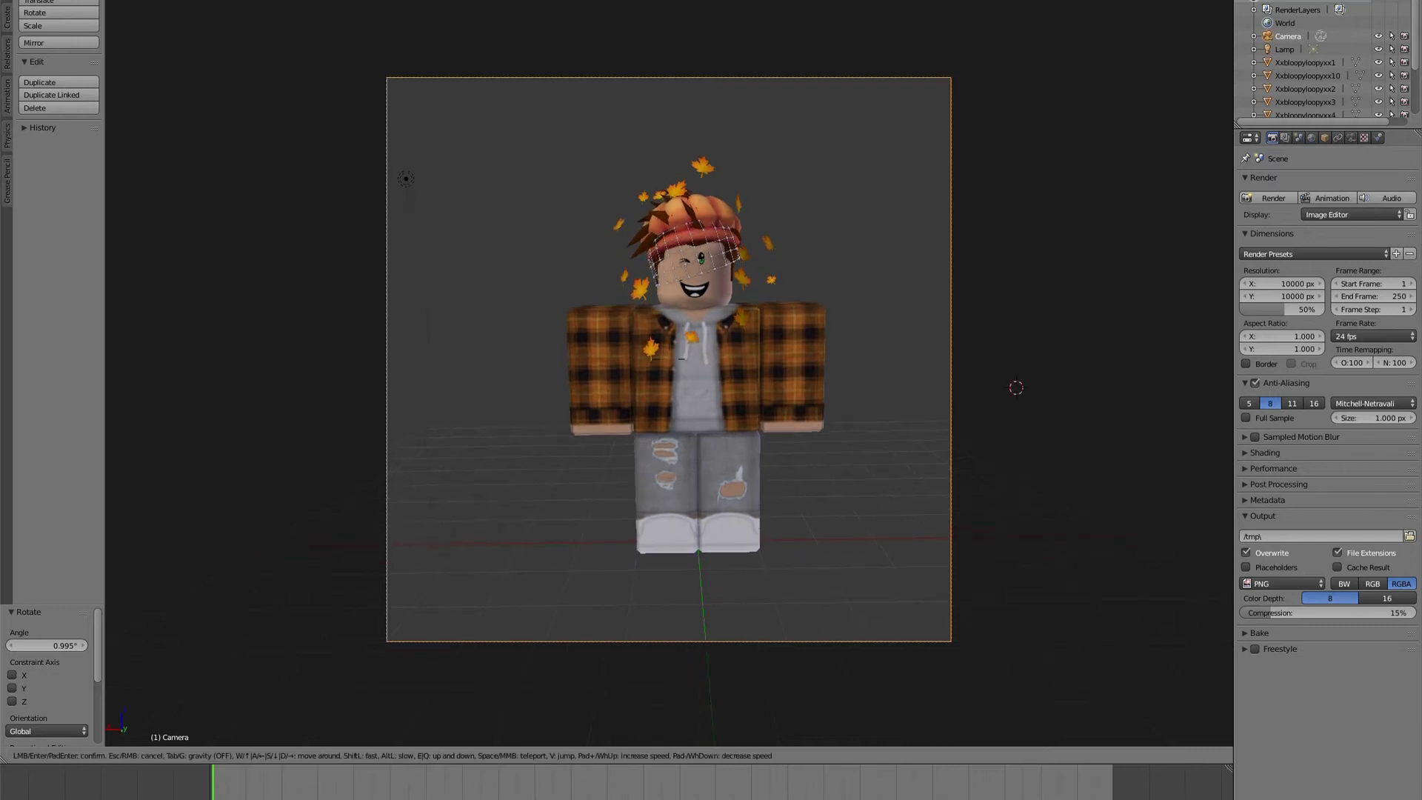
Fly the camera slightly closer to the avatar, keep the framing, and orbit around it.
key(w)
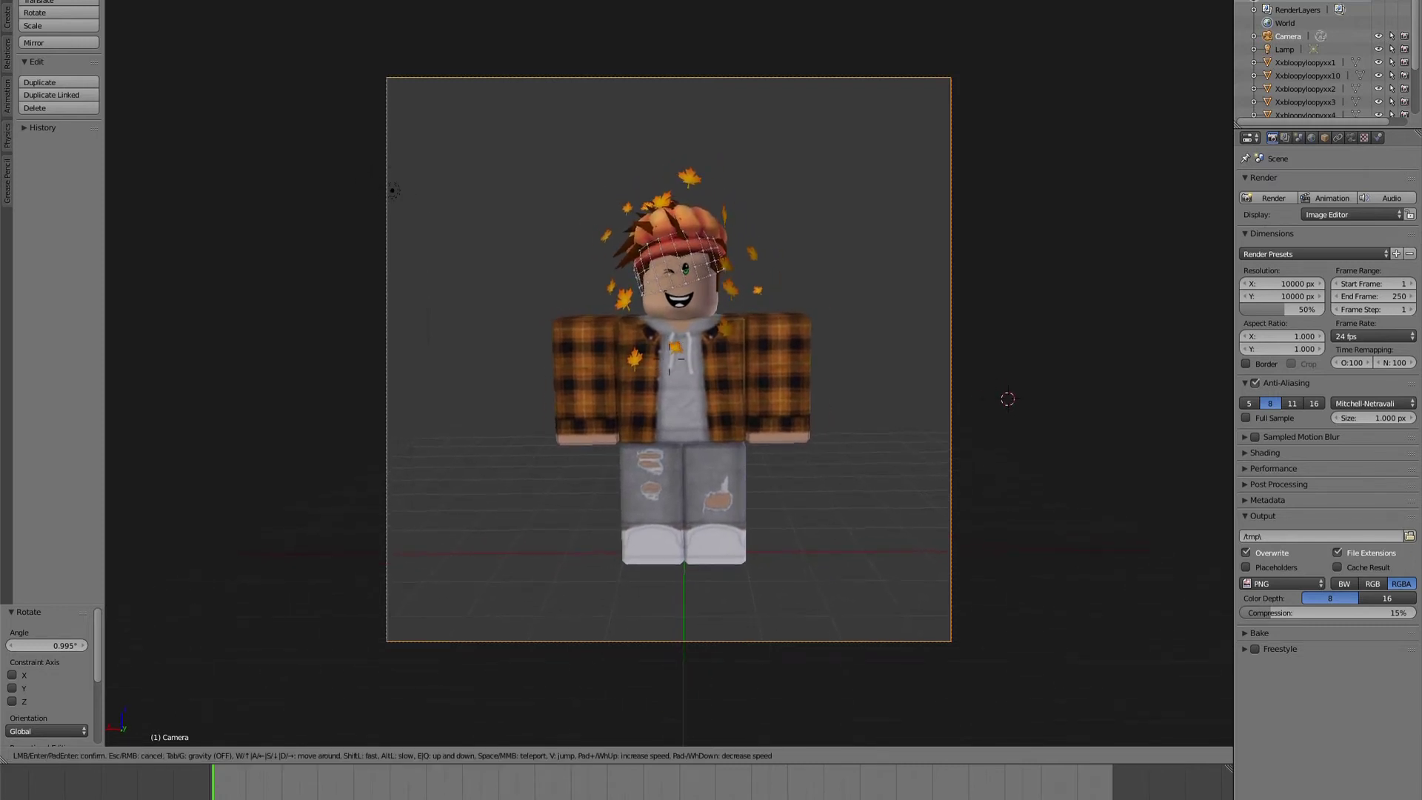
key(s)
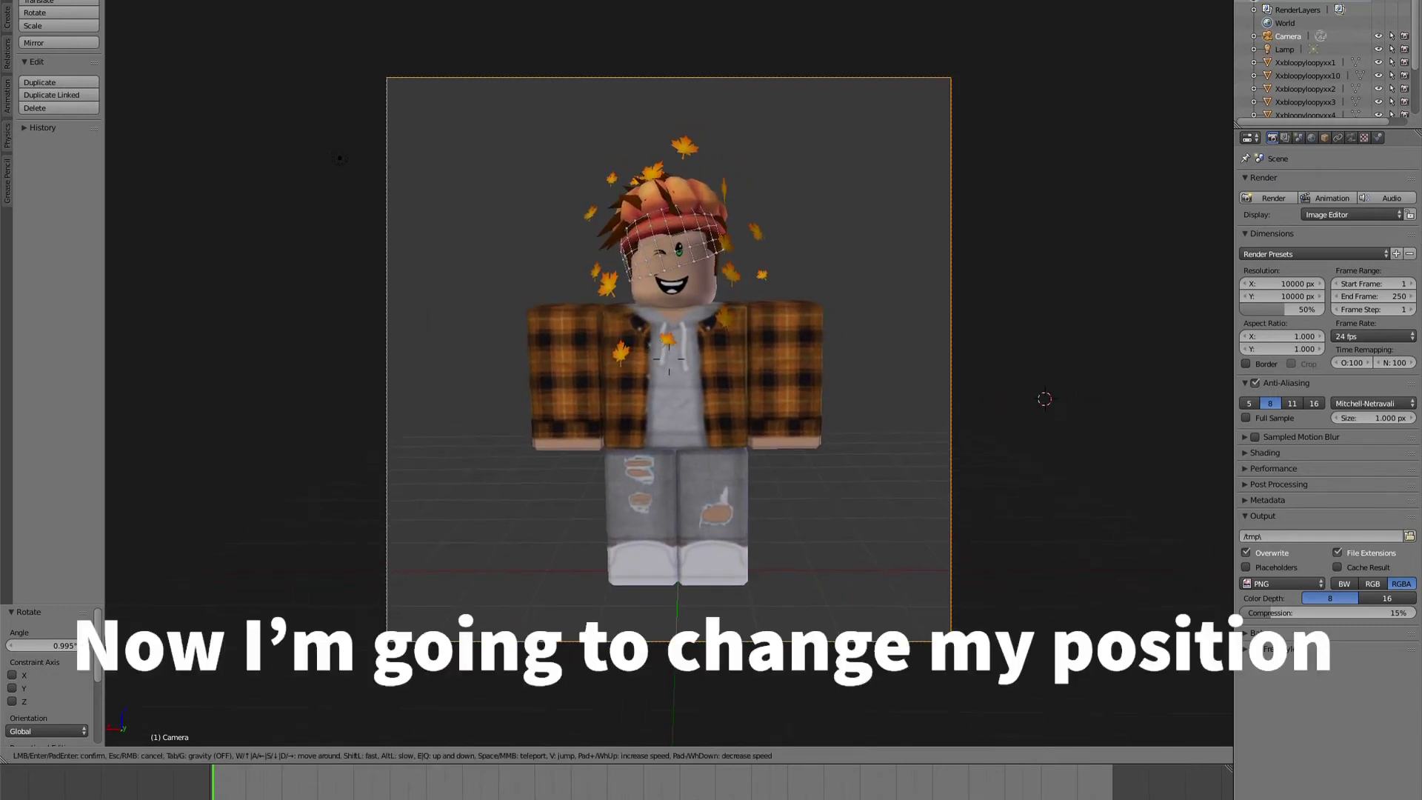
click(669, 363)
mouse_move(667, 359)
middle_down()
mouse_move(669, 397)
mouse_move(687, 399)
mouse_move(579, 397)
middle_up()
In front view, rotate the avatar's left arm outward and slide it sideways along X.
right_click(598, 415)
key(KP_1)
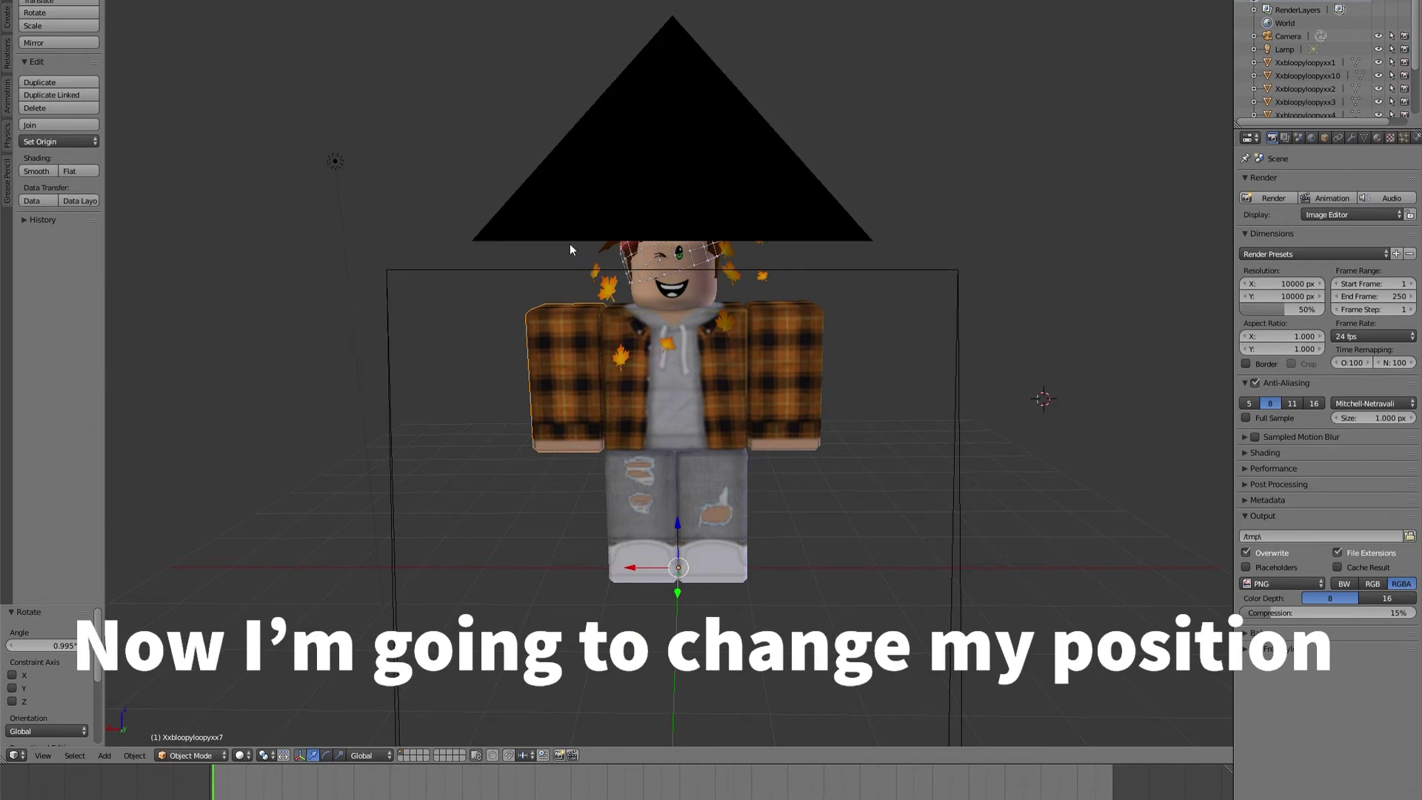
key(r)
click(639, 246)
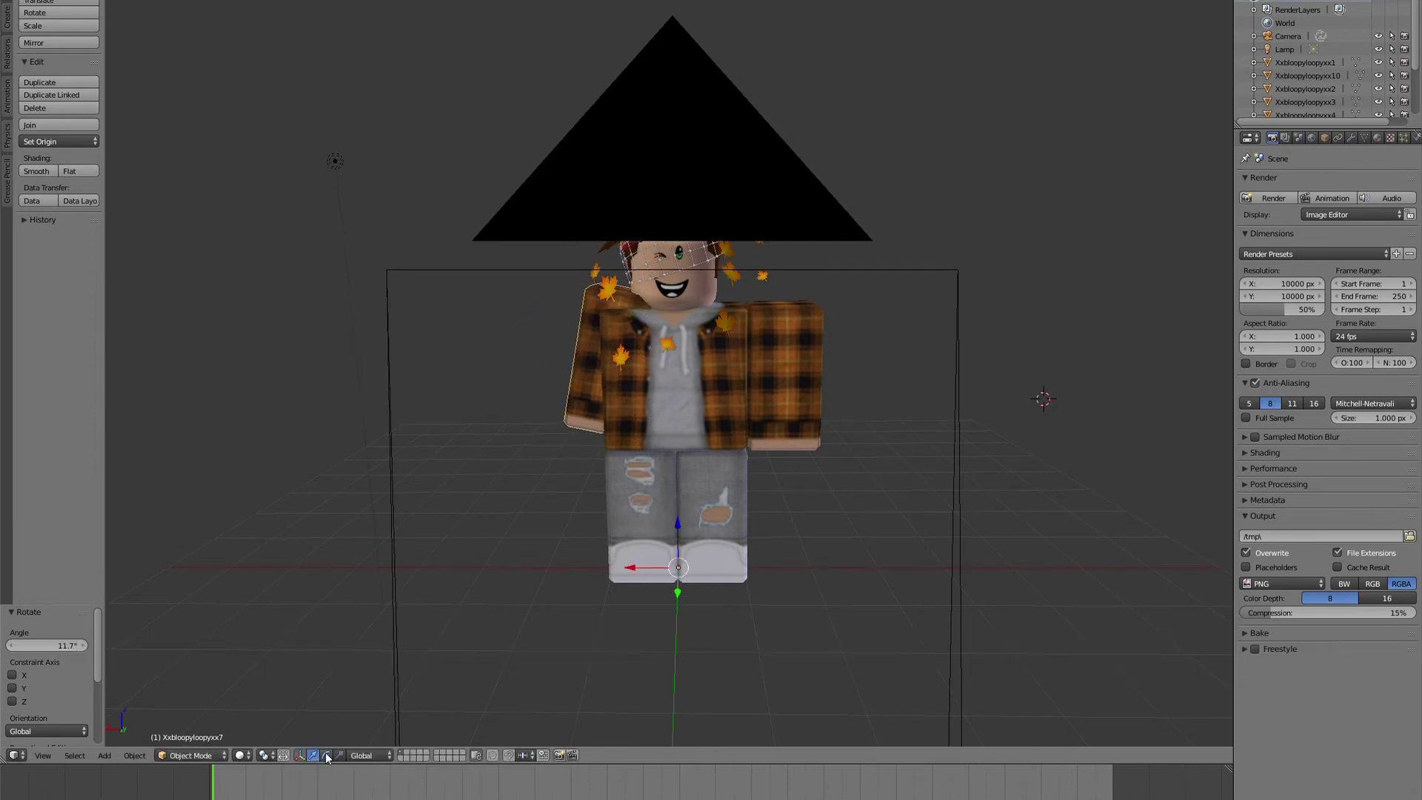
key(g)
key(x)
click(634, 556)
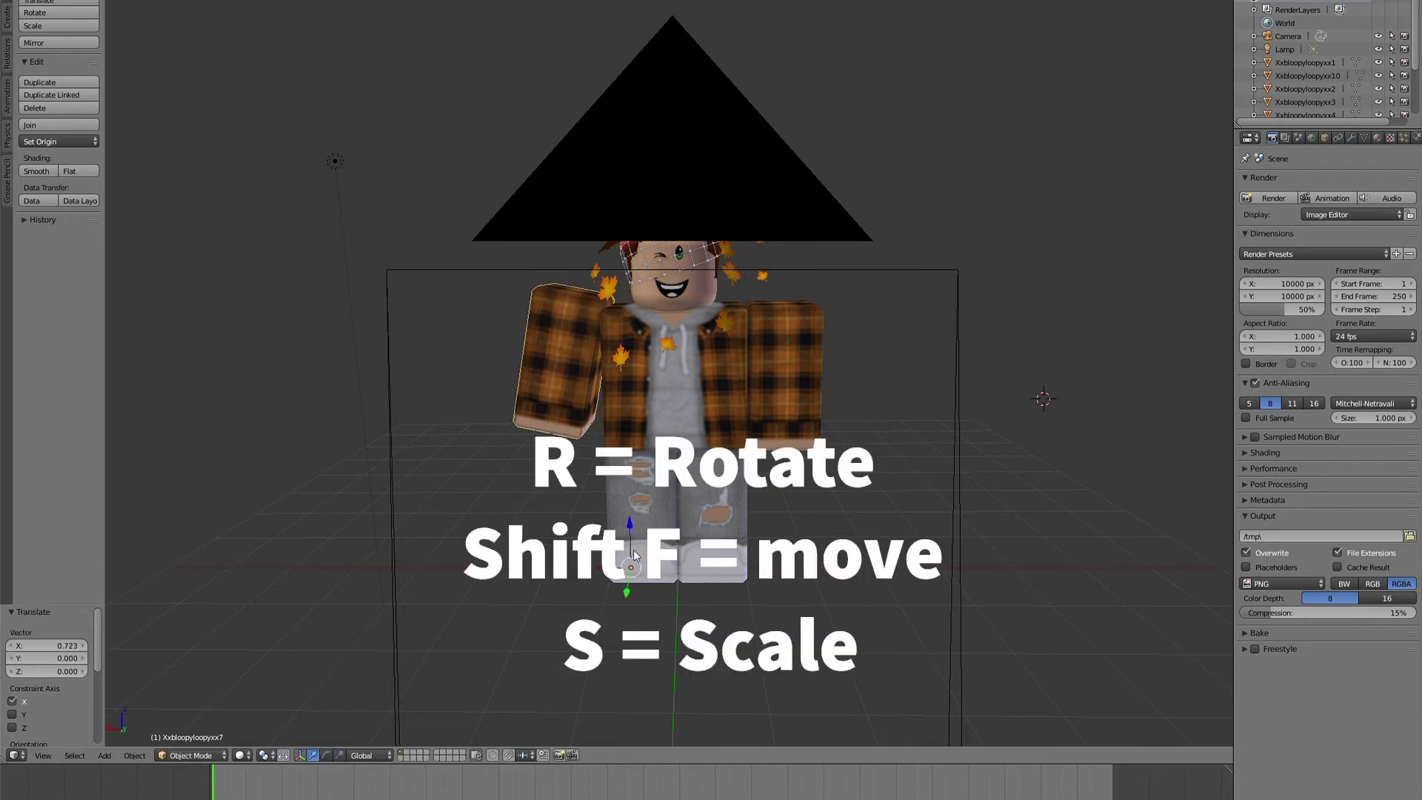
Lower the left arm along Z, nudge it along X, and select the right arm for rotating.
key(g)
key(z)
click(655, 594)
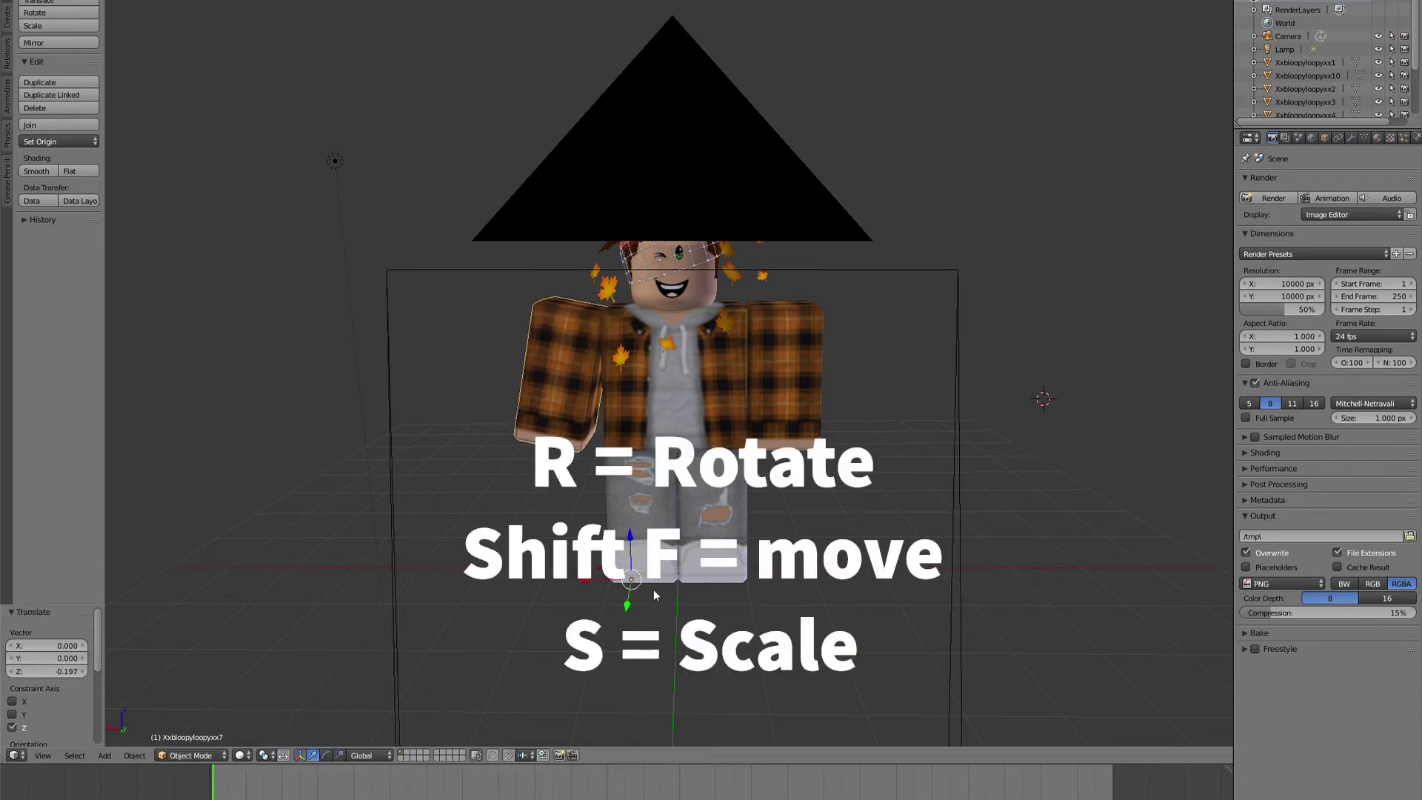
key(g)
key(x)
click(592, 580)
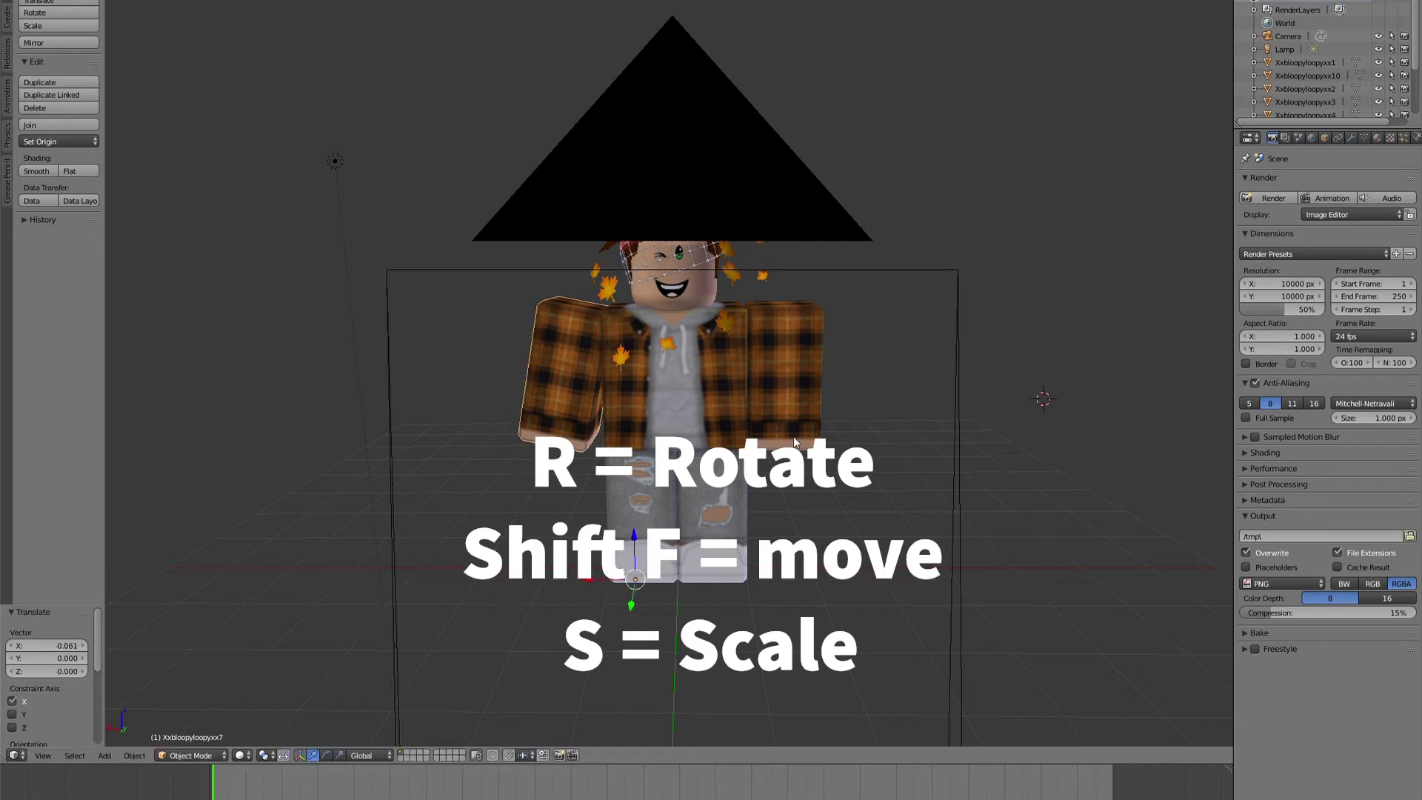
right_click(798, 443)
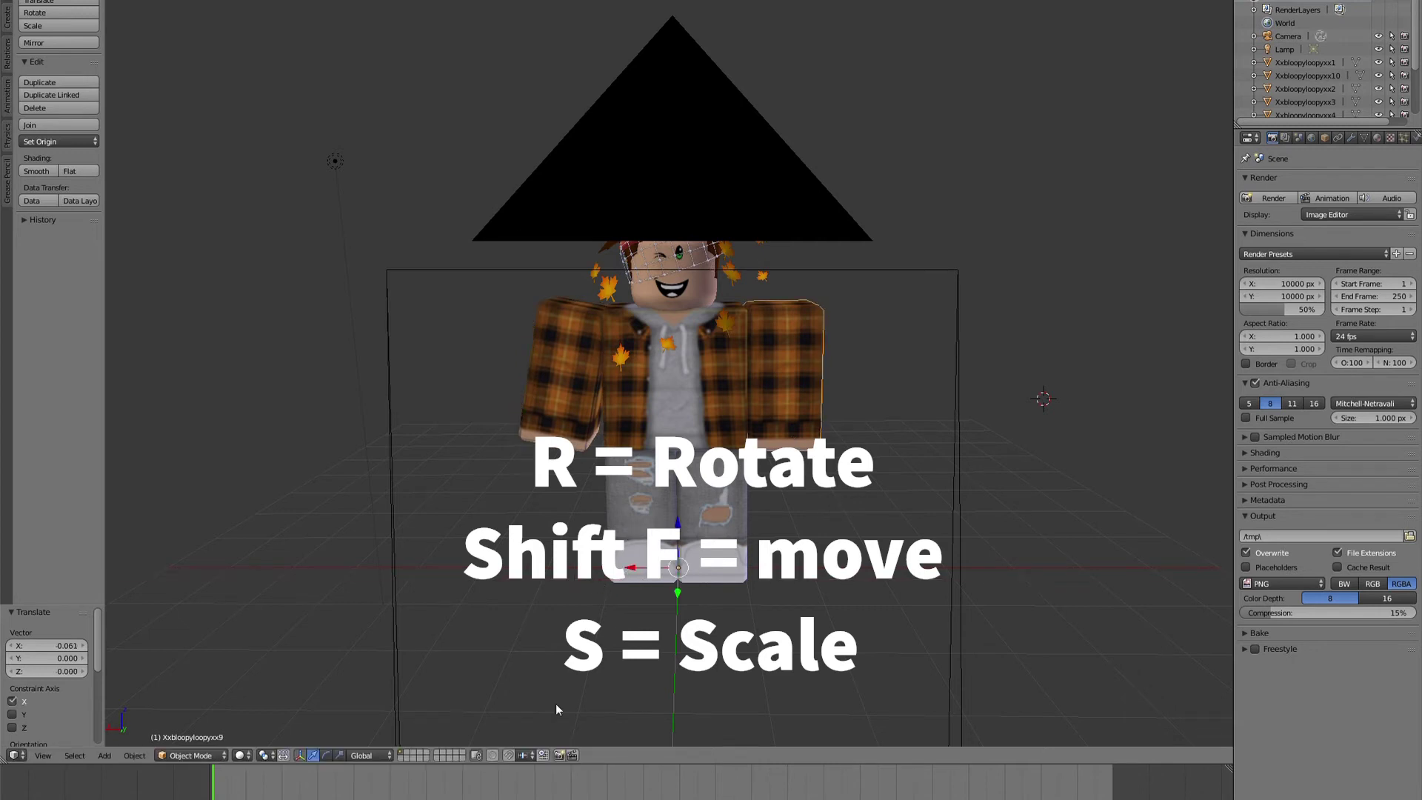
click(326, 756)
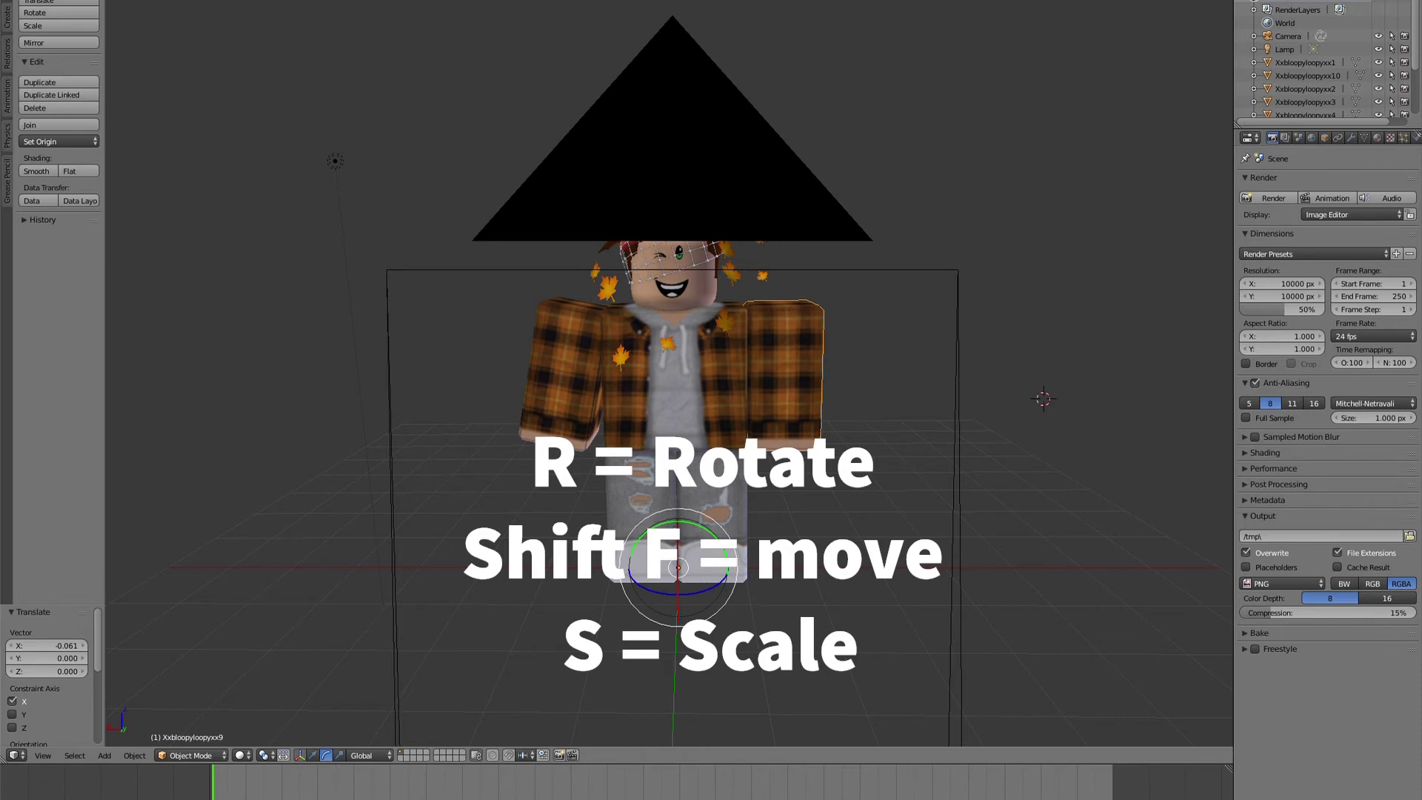
Tilt the avatar's right arm outward, then shift it sideways and slightly lower.
key(r)
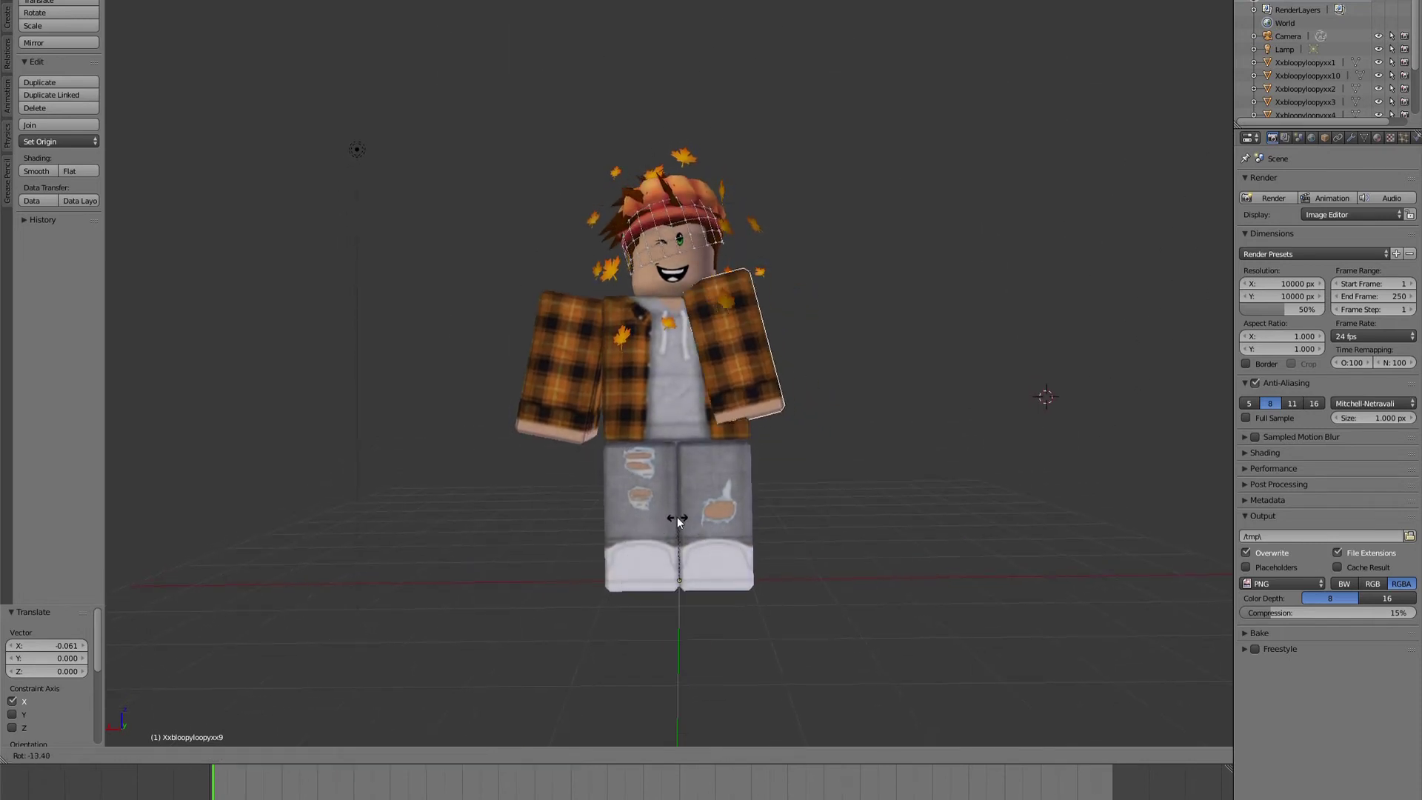
click(677, 521)
click(314, 756)
drag(630, 585, 744, 547)
middle_drag(697, 615, 619, 585)
drag(618, 585, 623, 577)
mouse_move(622, 576)
middle_down()
mouse_move(729, 583)
mouse_move(719, 563)
middle_up()
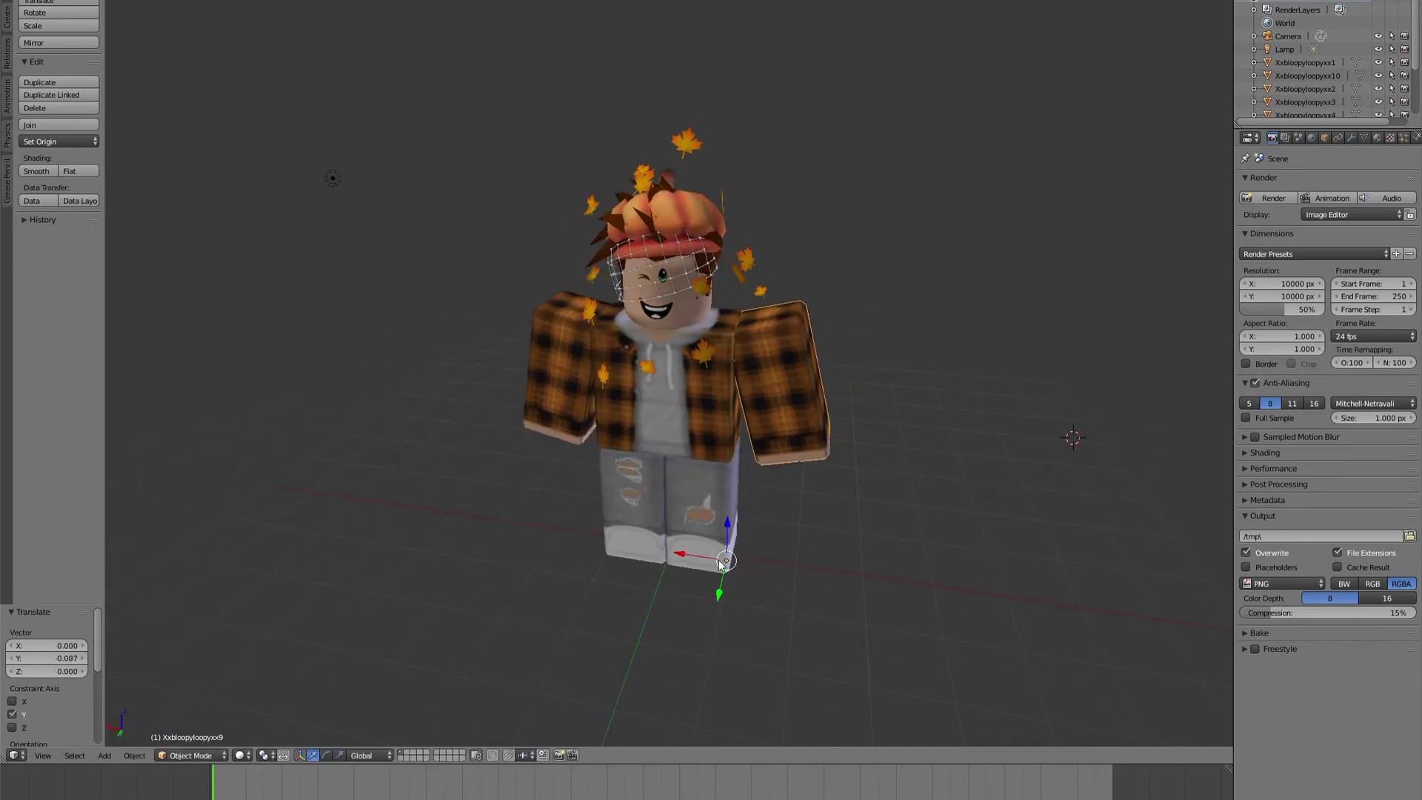
Spread one leg outward along X, undoing an unwanted rotation.
right_click(681, 557)
drag(681, 557, 682, 557)
mouse_move(682, 557)
middle_down()
mouse_move(694, 598)
mouse_move(634, 553)
mouse_move(687, 551)
middle_up()
right_click(651, 414)
key(r)
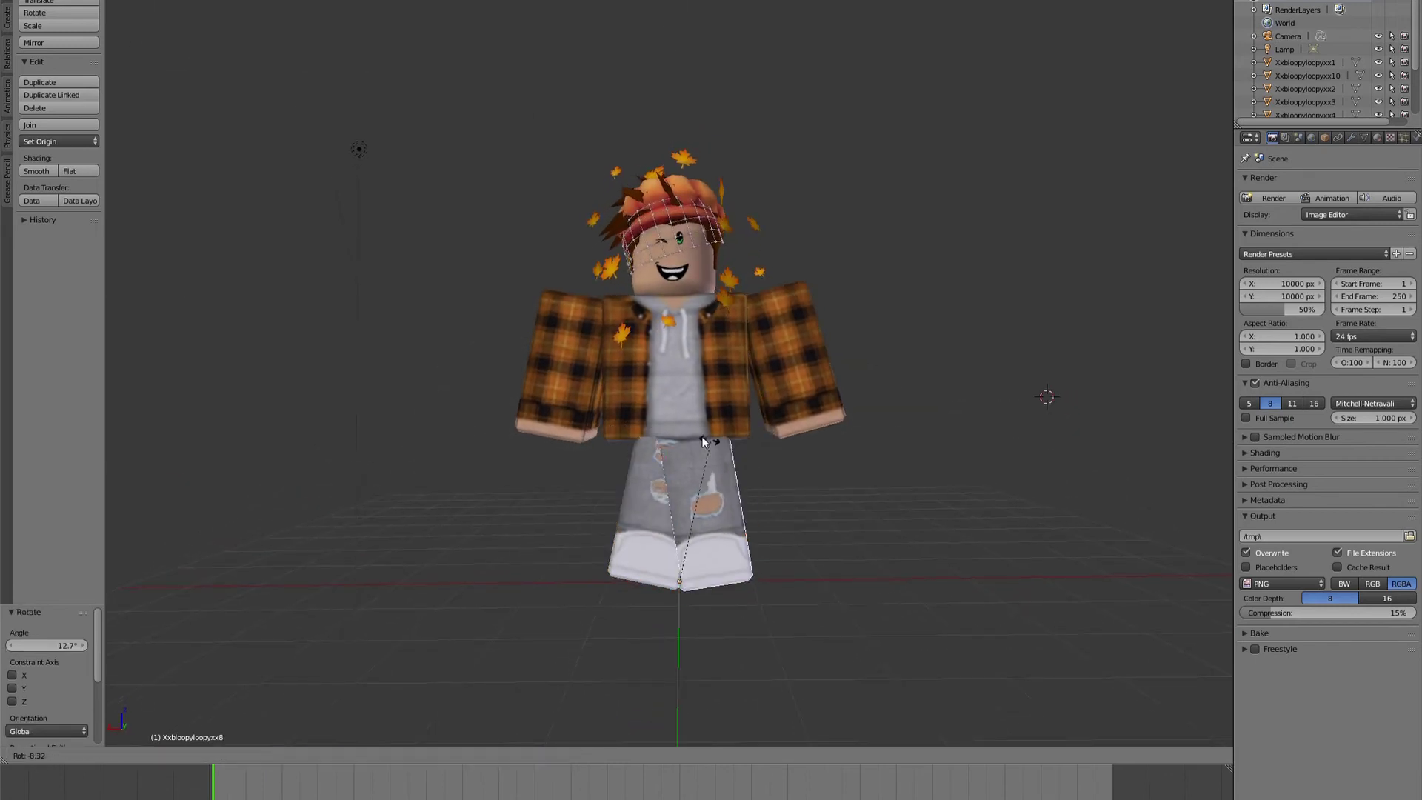
click(663, 543)
key(ctrl+z)
right_click(644, 521)
key(g)
key(x)
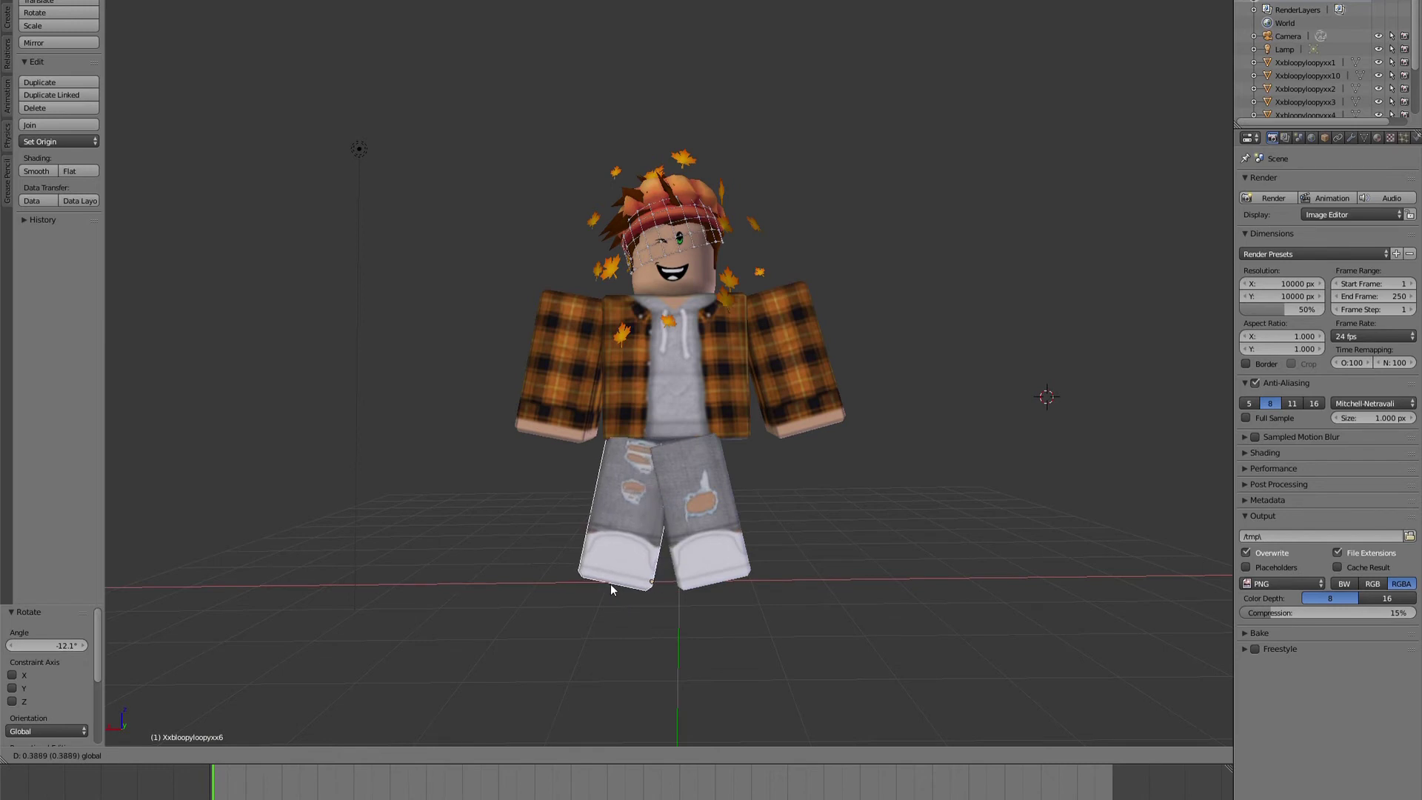
click(610, 584)
Nudge the other leg up along Z, outward along X, and adjust it front-back.
right_click(663, 533)
key(g)
key(z)
click(726, 522)
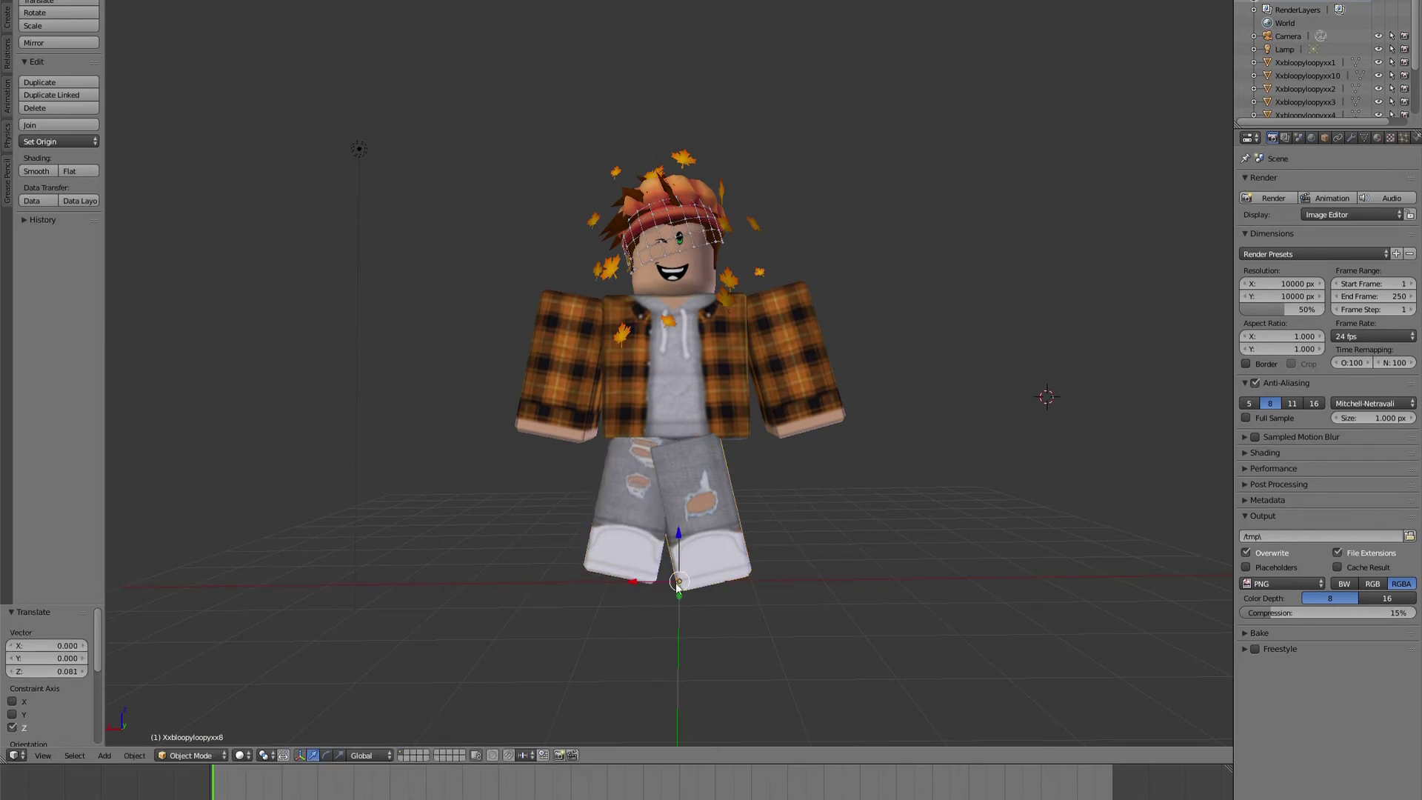
key(g)
key(x)
click(699, 557)
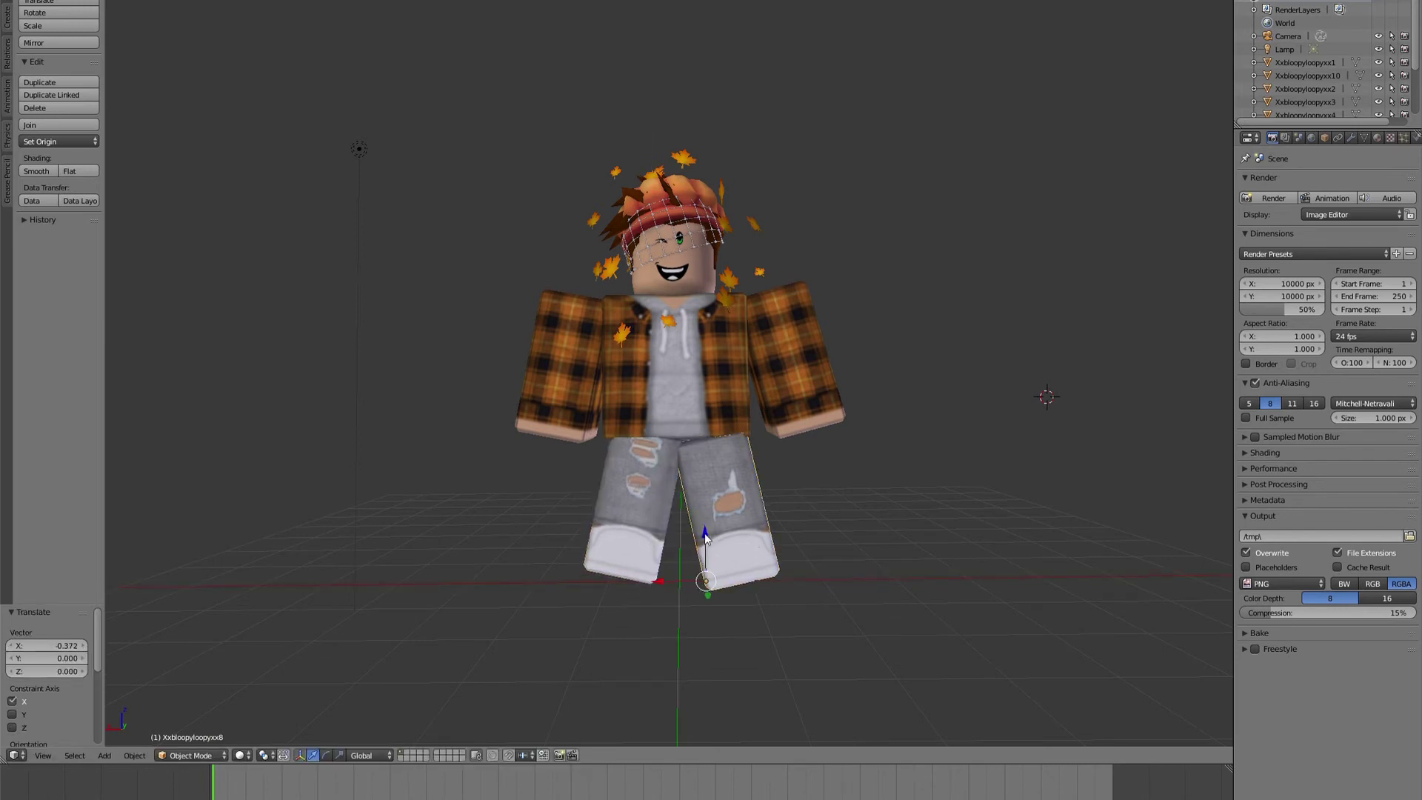
key(g)
key(z)
click(709, 530)
middle_drag(710, 530, 637, 585)
key(g)
key(y)
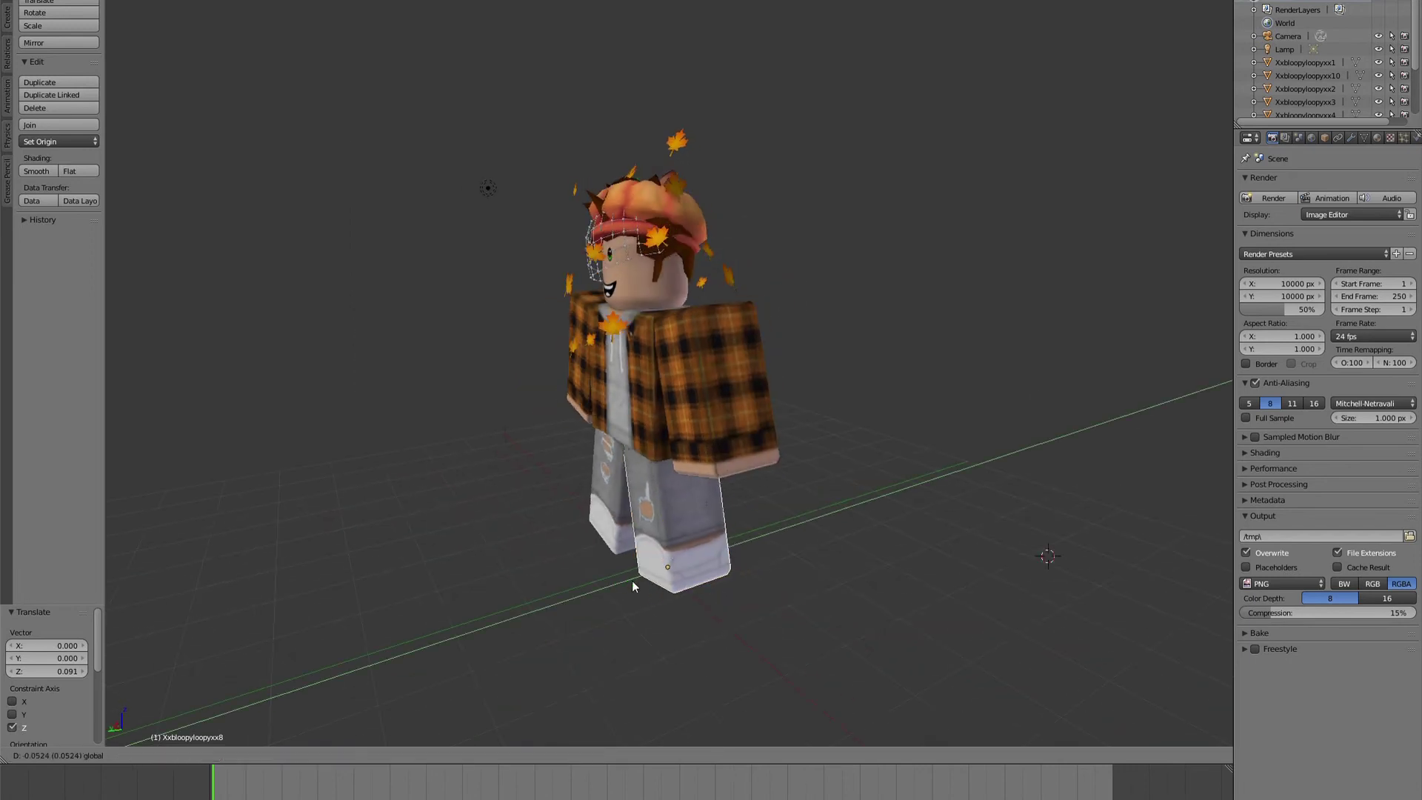
click(630, 578)
middle_drag(356, 422, 549, 463)
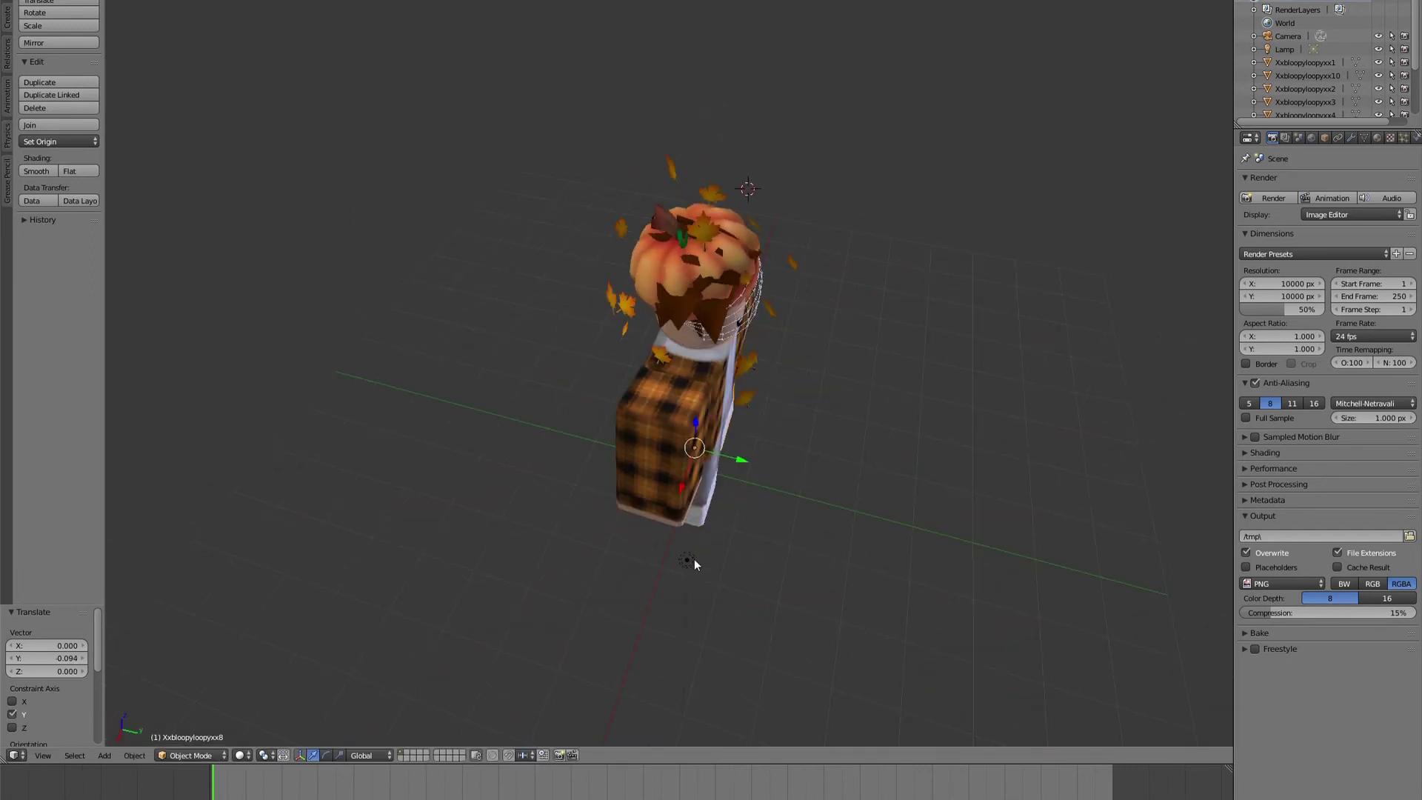
Move the lamp to a new position along the Y axis.
right_click(694, 561)
key(g)
key(y)
click(779, 595)
mouse_move(779, 595)
middle_down()
mouse_move(612, 599)
mouse_move(605, 614)
middle_up()
Move the lamp further back along Y and sideways along X to 4.095.
key(g)
key(y)
click(362, 654)
key(g)
key(x)
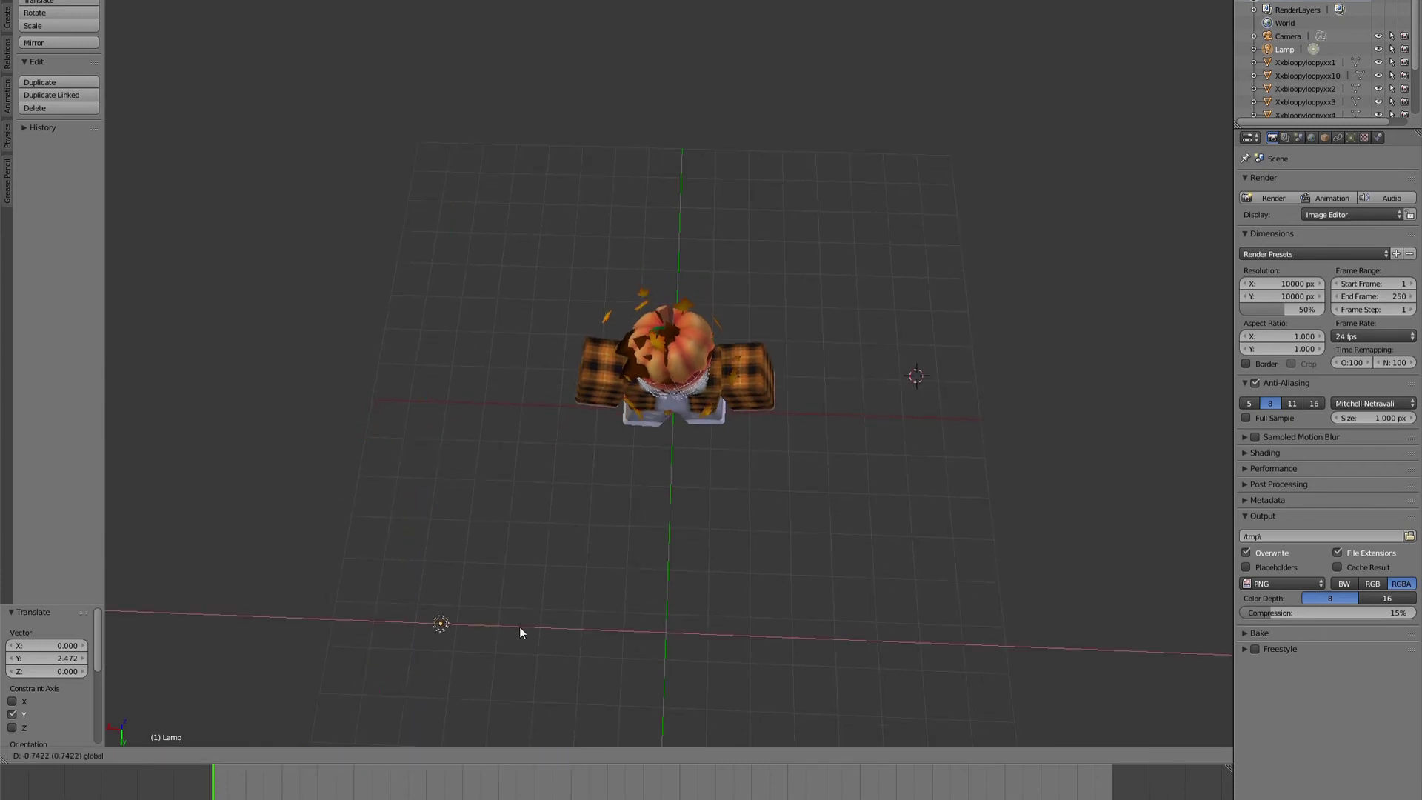
click(620, 642)
middle_drag(720, 599, 605, 535)
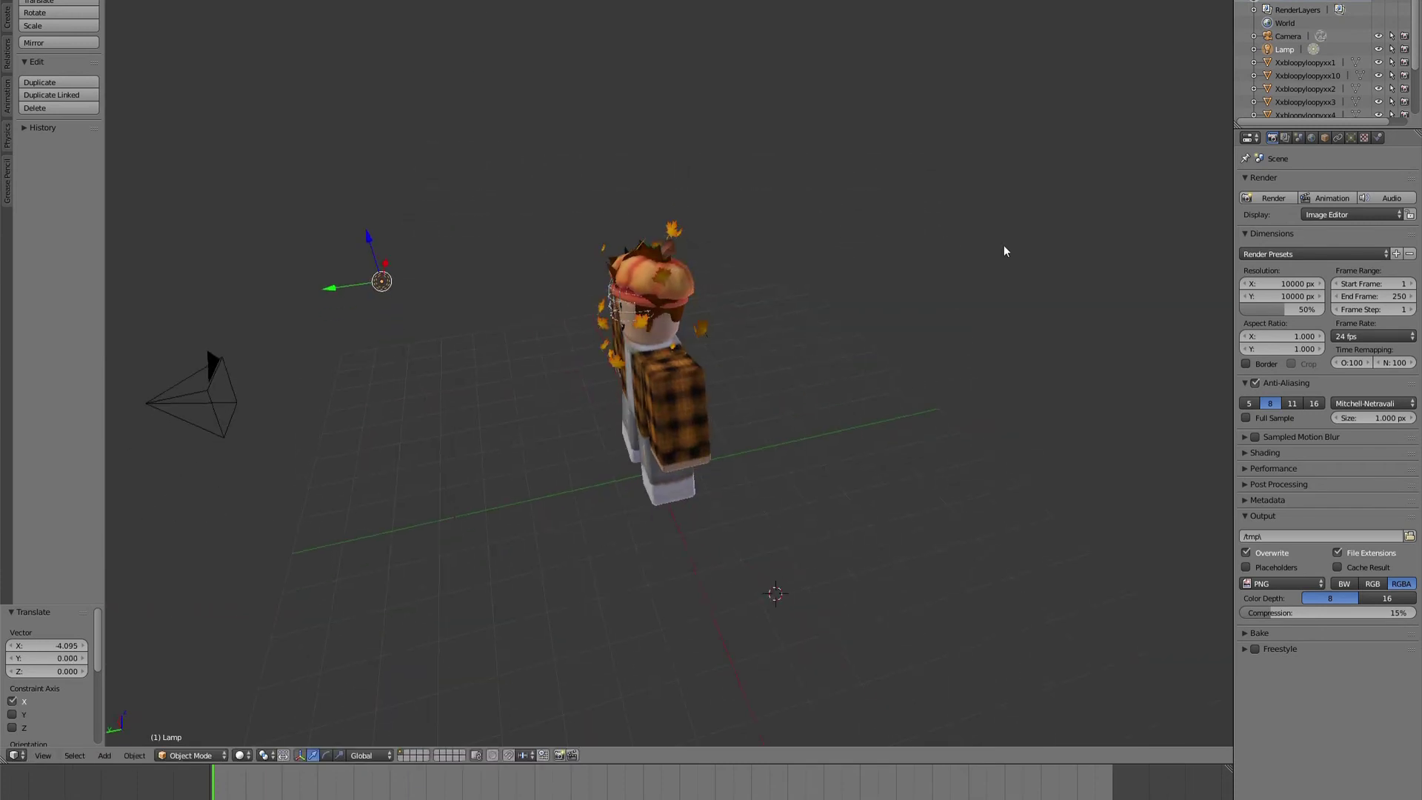
Make the lamp a Sun, angle it about -17.3° at the avatar, and view through the camera.
click(1352, 142)
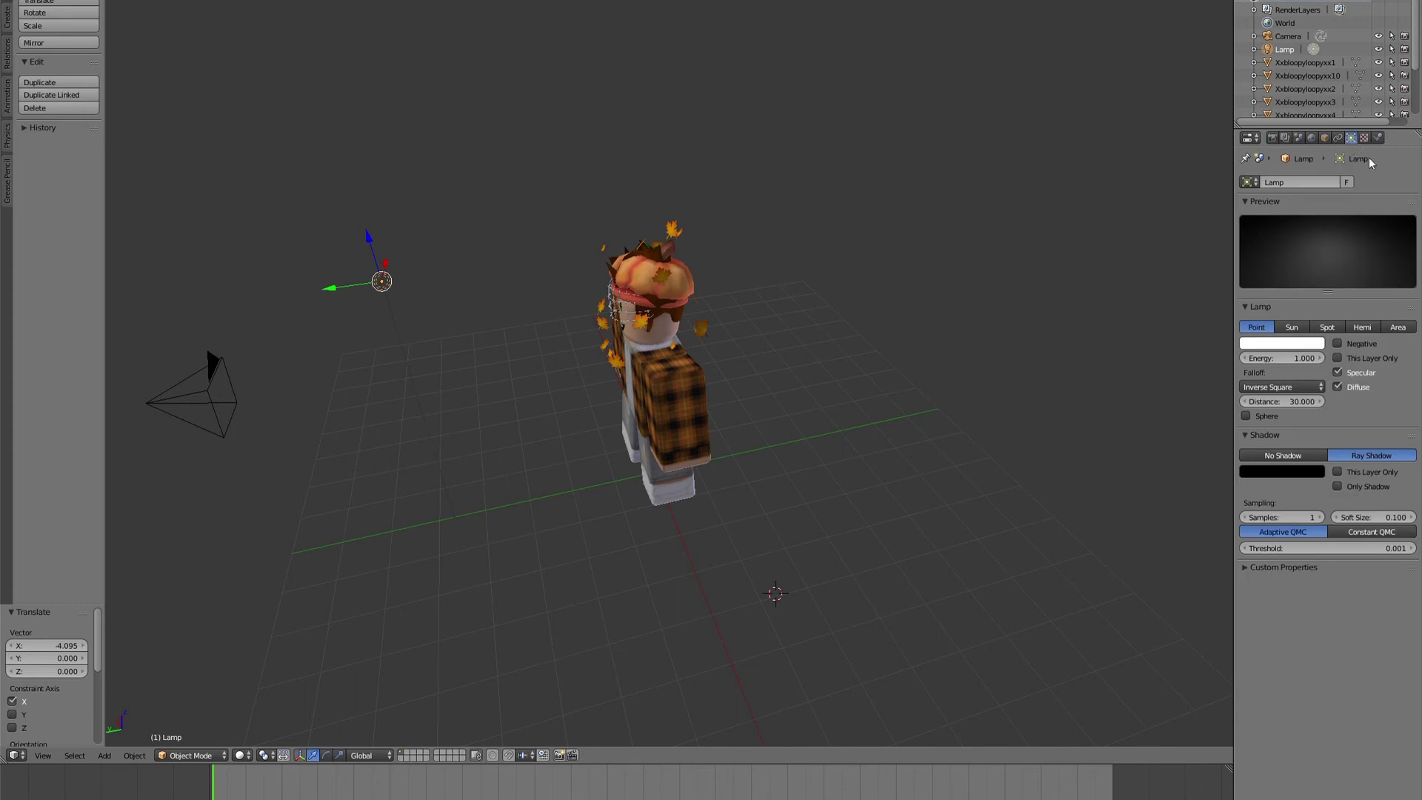
click(1291, 326)
mouse_move(652, 445)
middle_down()
mouse_move(588, 411)
mouse_move(777, 257)
middle_up()
key(r)
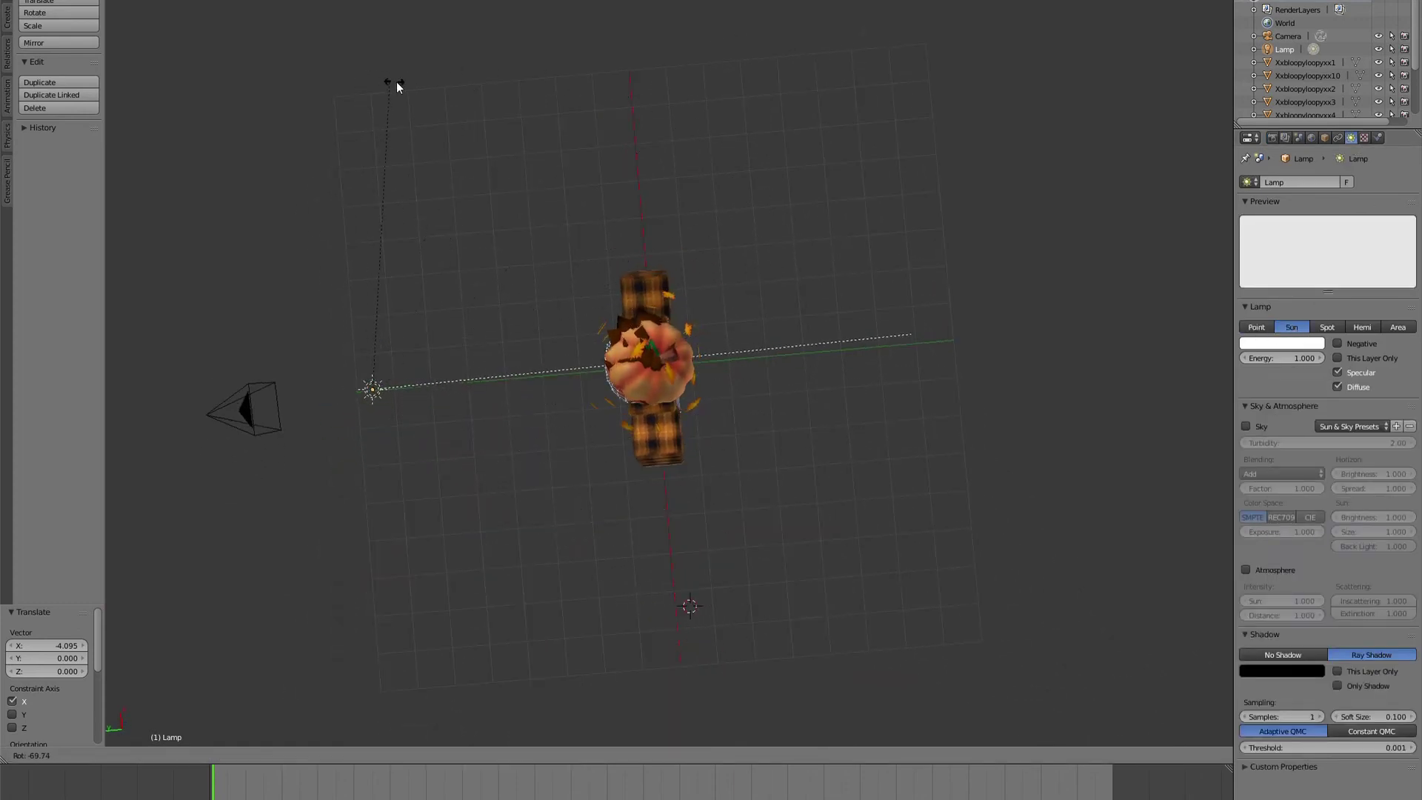
click(397, 82)
mouse_move(397, 81)
middle_down()
mouse_move(432, 126)
mouse_move(388, 66)
mouse_move(364, 77)
middle_up()
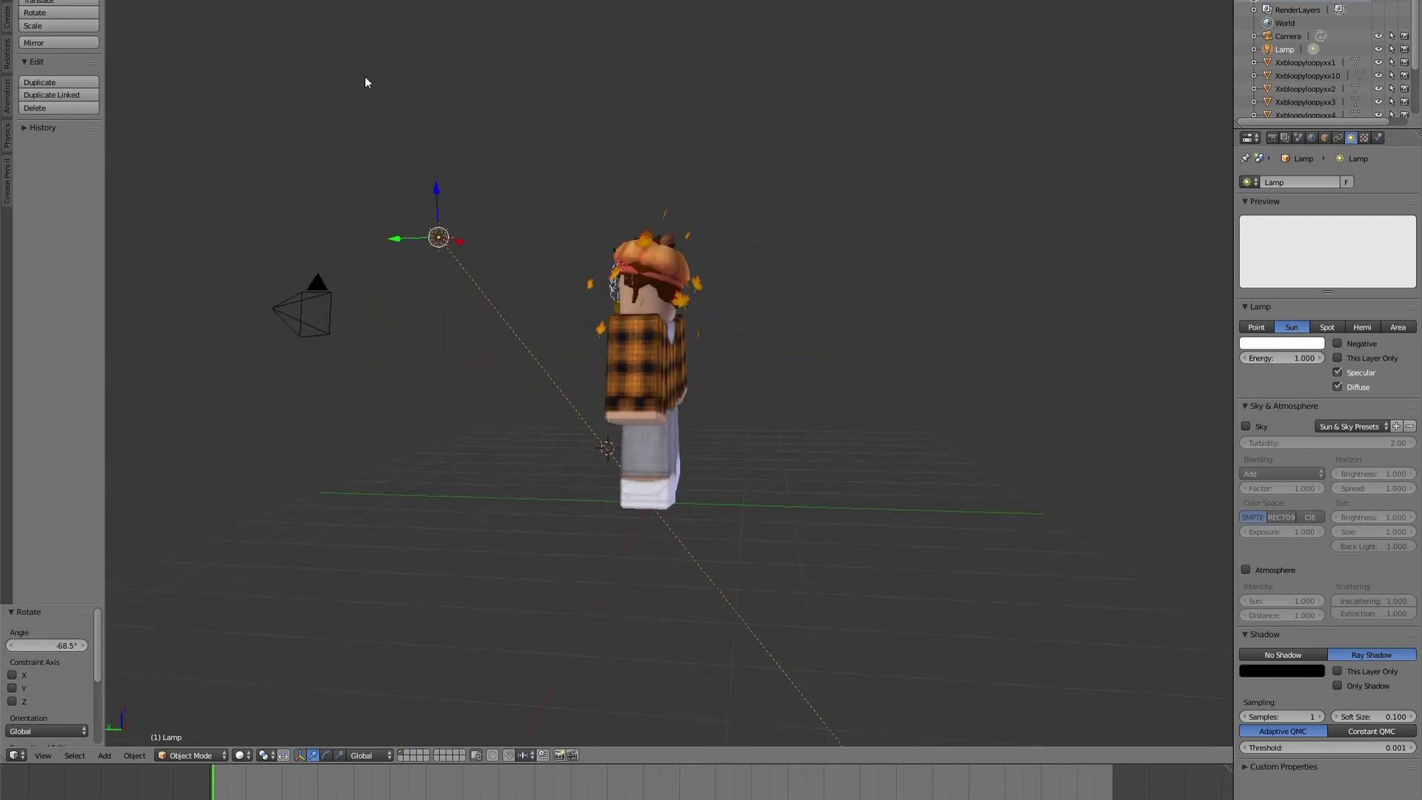
key(r)
click(847, 495)
mouse_move(846, 495)
middle_down()
mouse_move(549, 449)
mouse_move(563, 455)
middle_up()
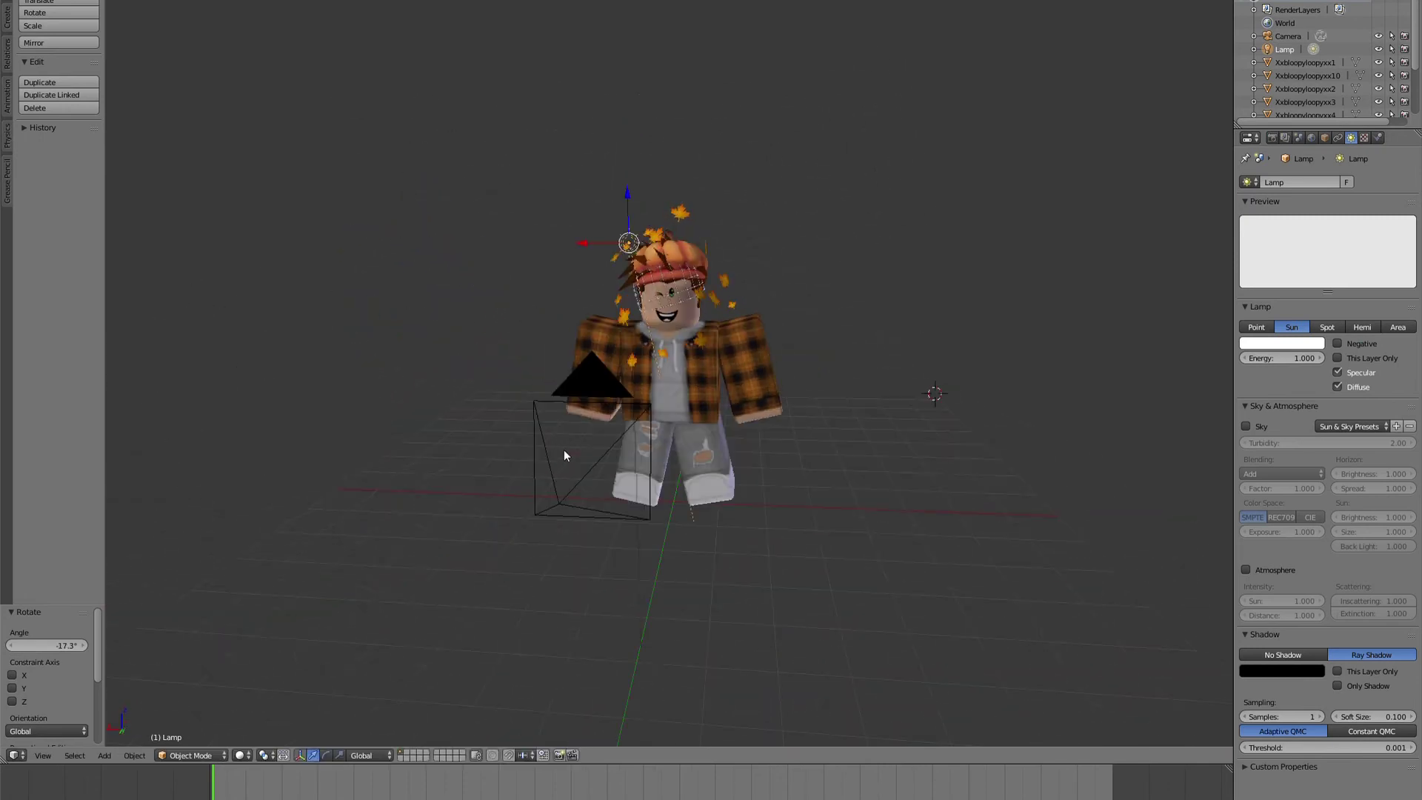
key(KP_0)
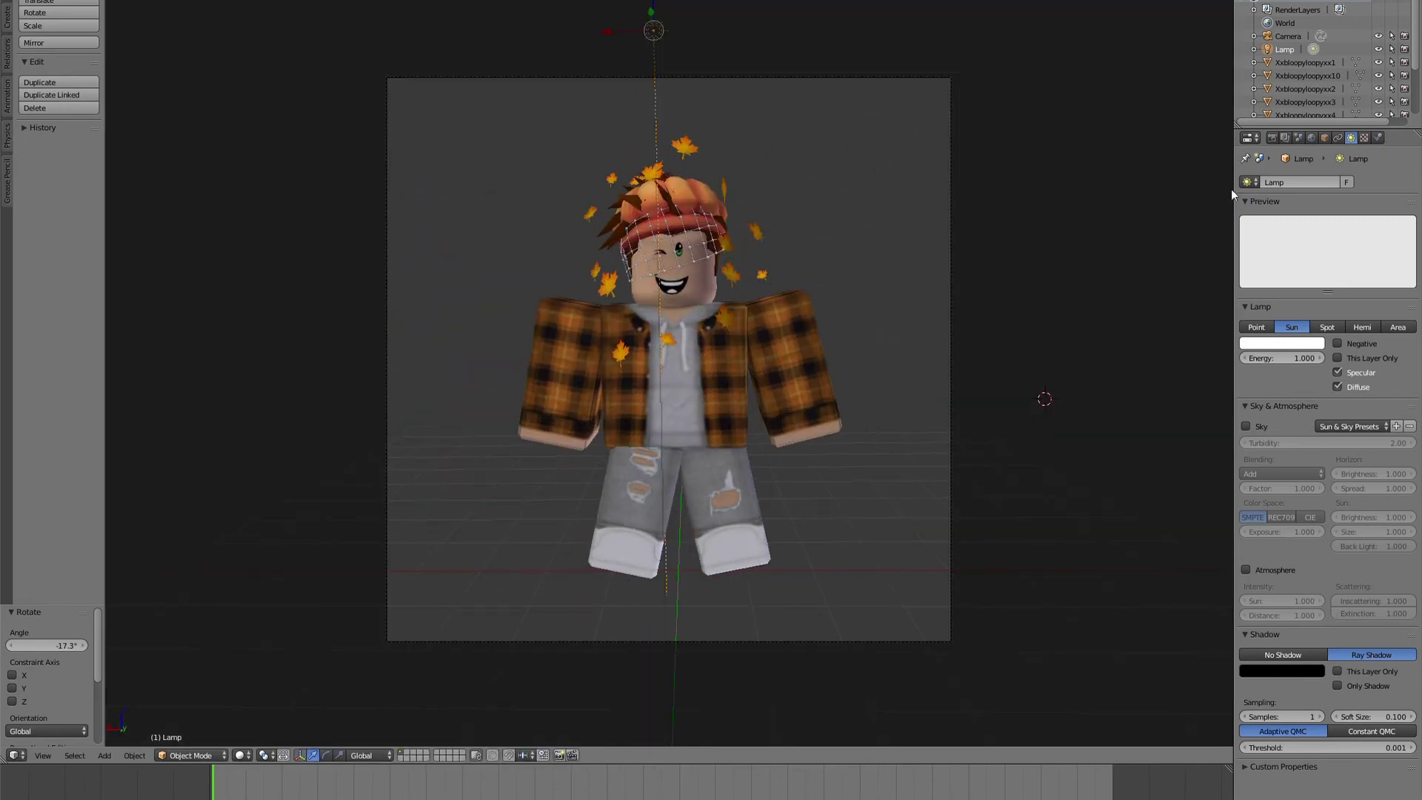
Set the World horizon colour to peach (1.000, 0.677, 0.642) and enable Ambient Occlusion.
click(1276, 138)
click(1309, 141)
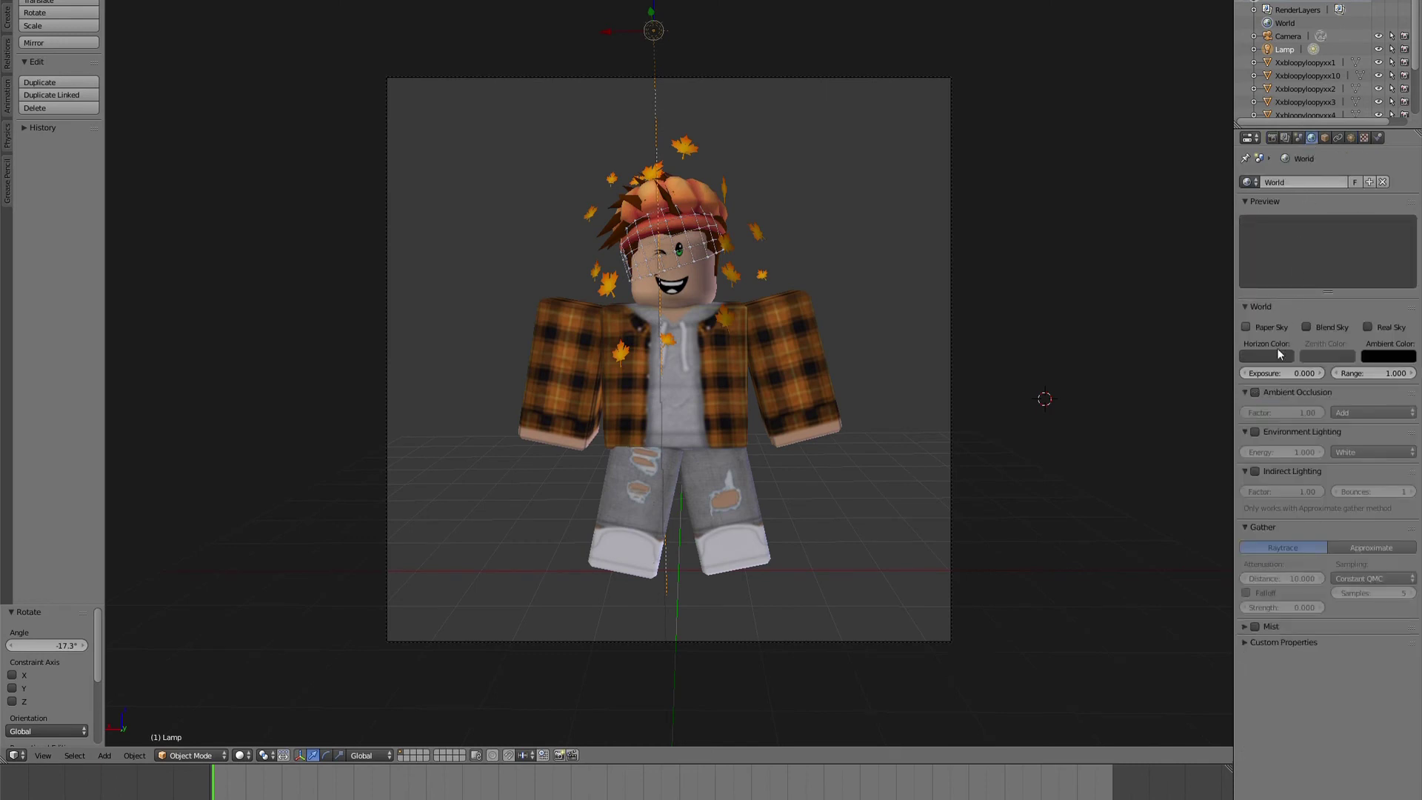
click(1259, 355)
drag(1283, 253, 1283, 181)
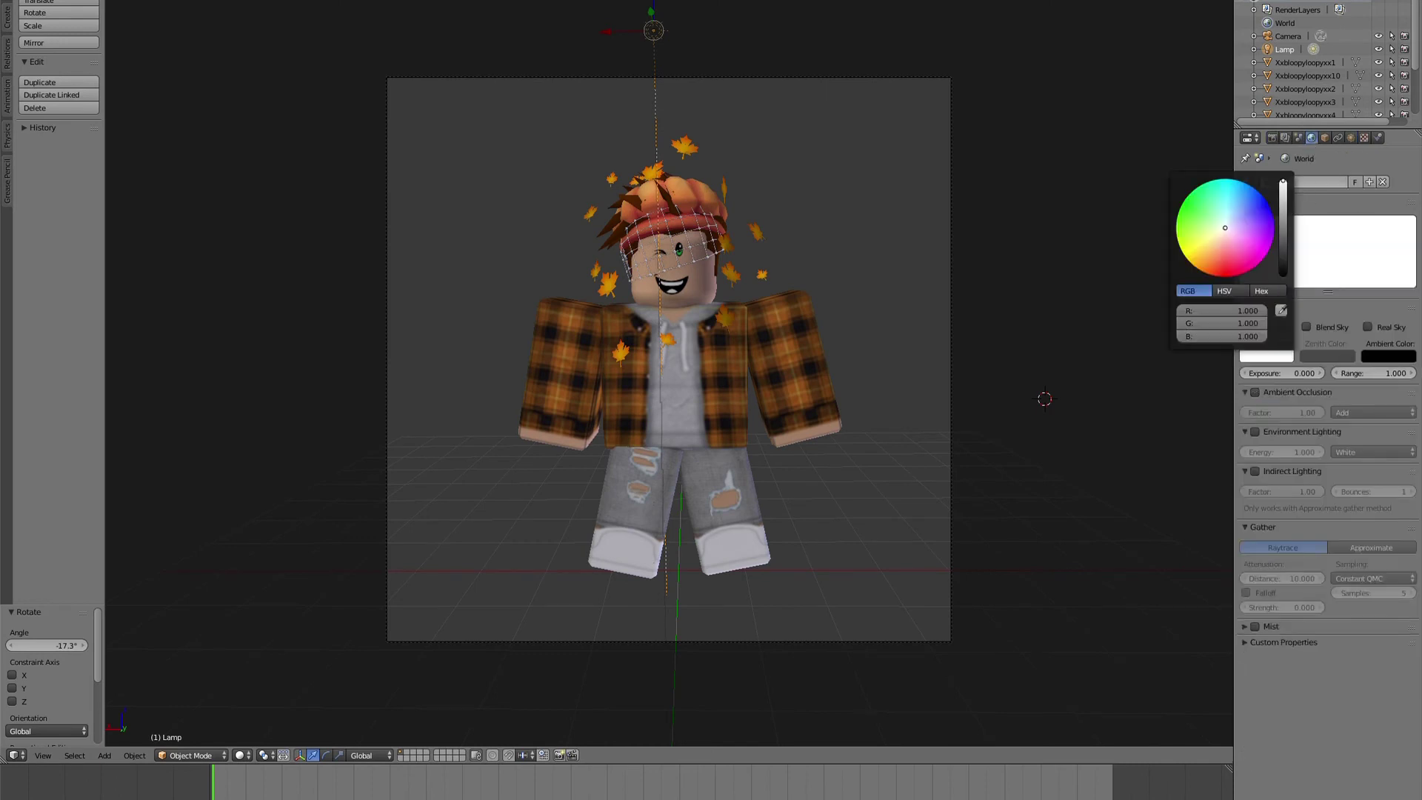
drag(1227, 231, 1236, 265)
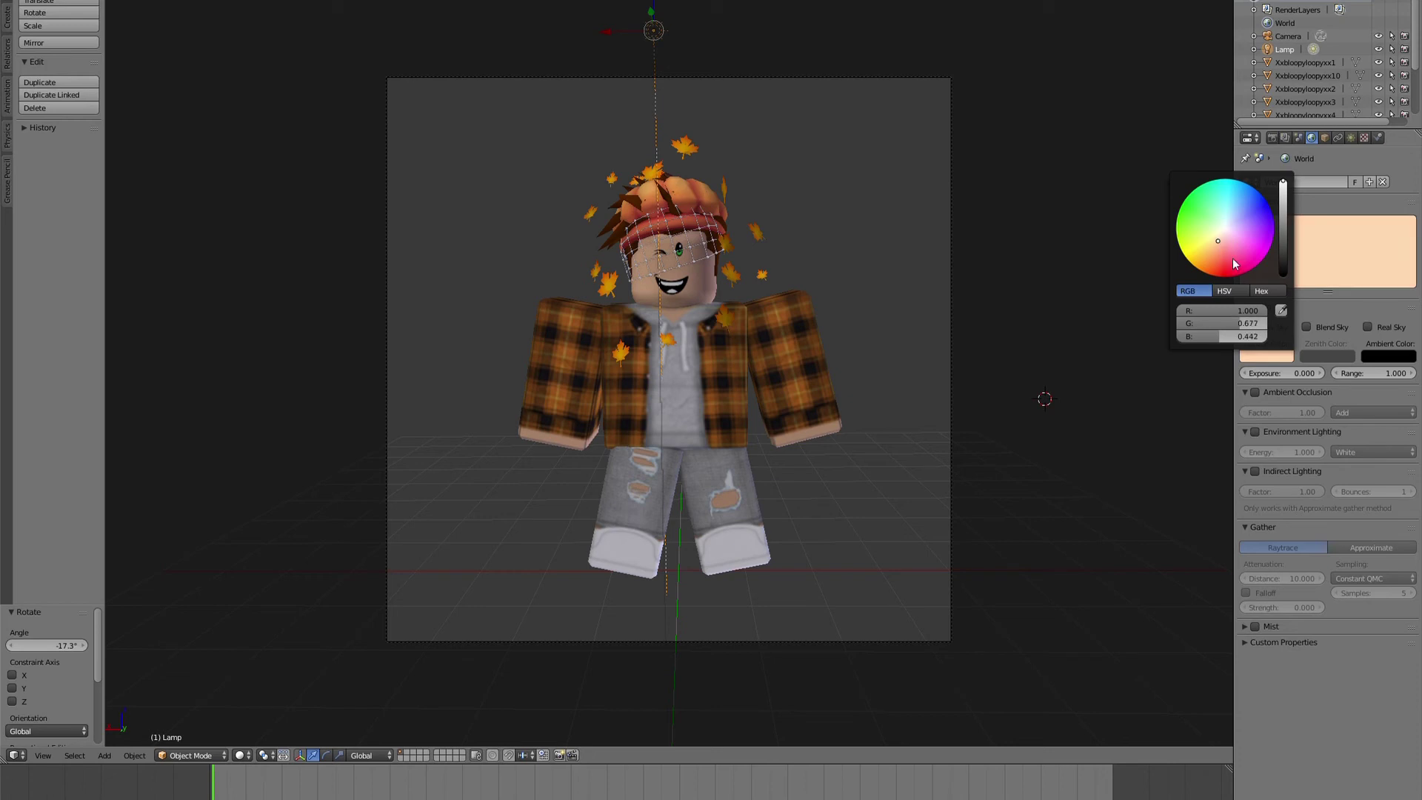
click(1348, 306)
click(1255, 322)
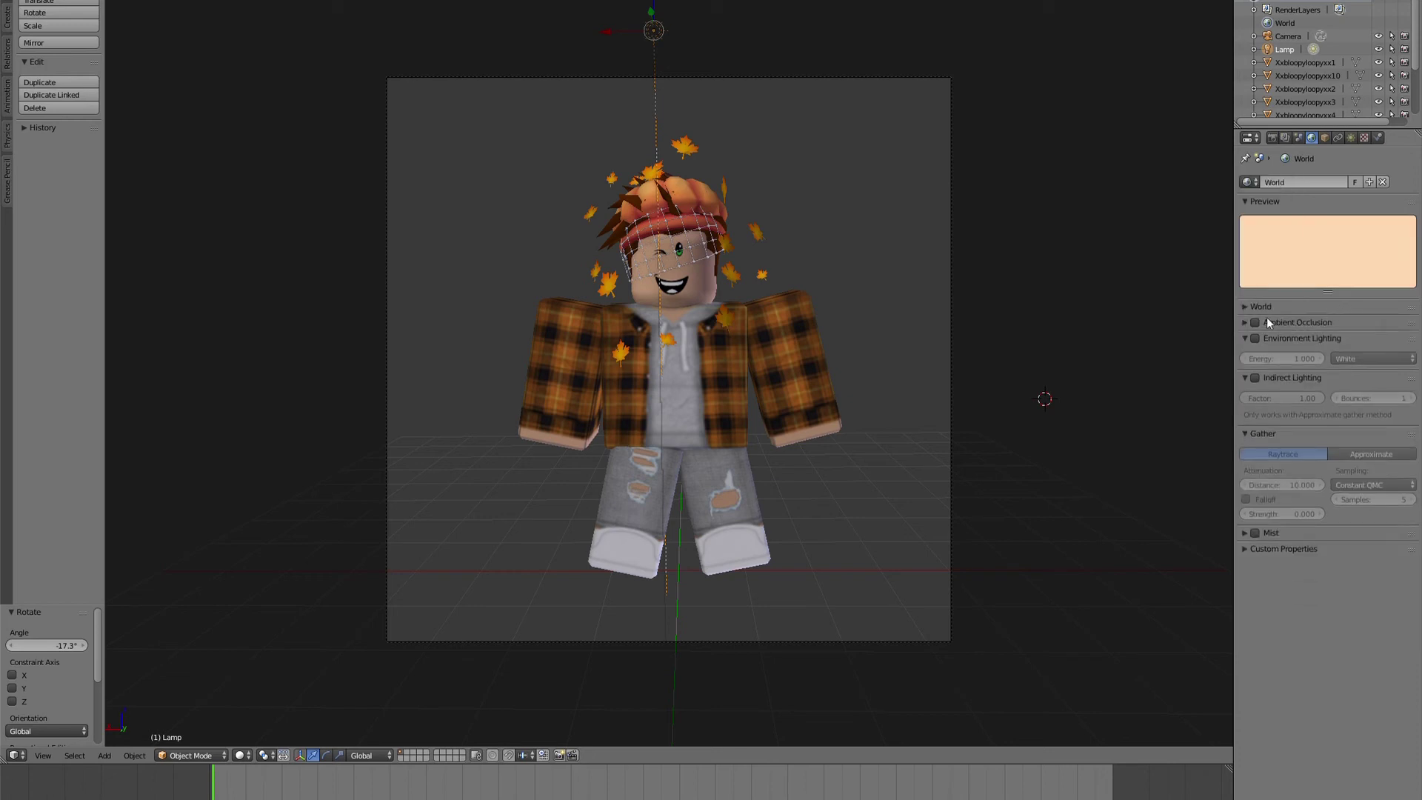
click(1271, 139)
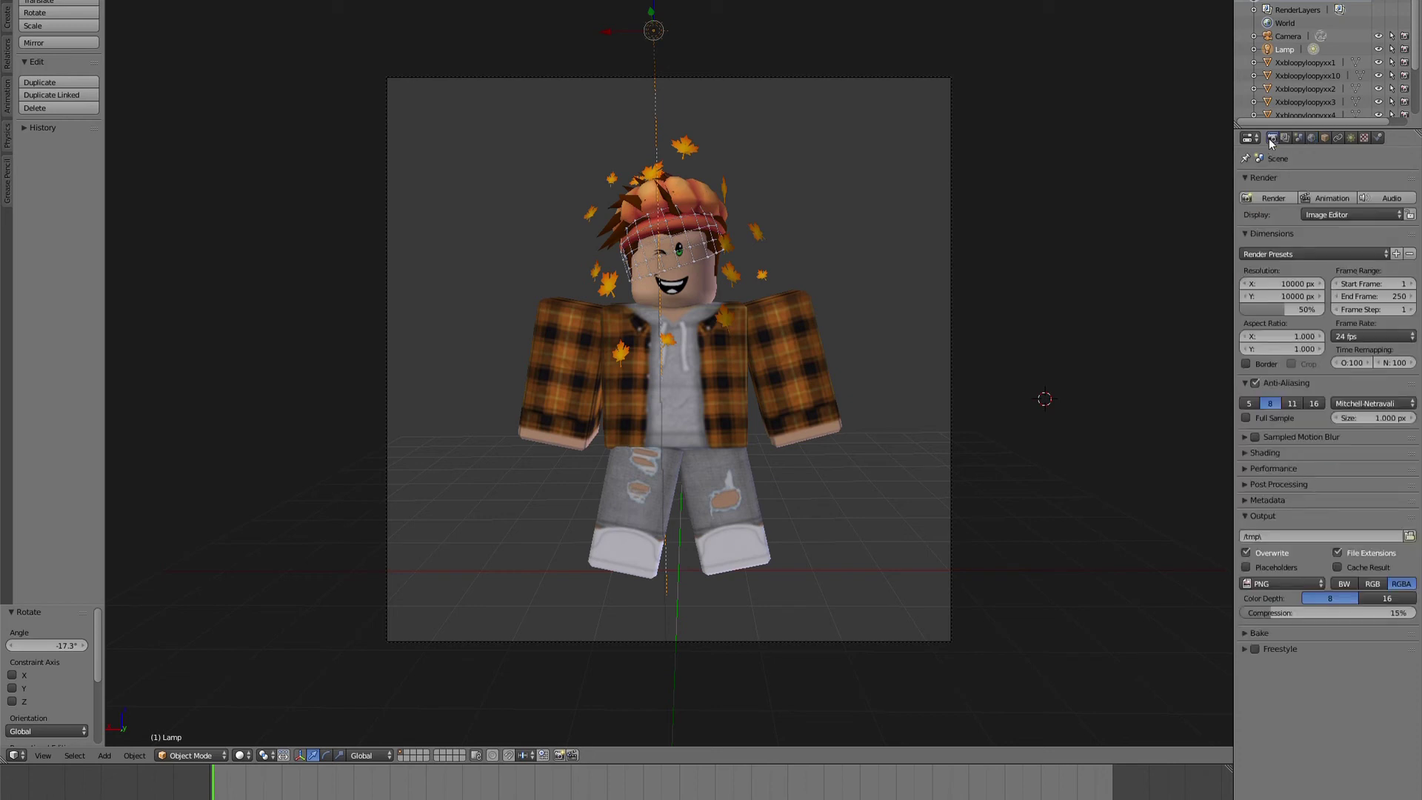
Render the camera view of the avatar with F12.
click(74, 2)
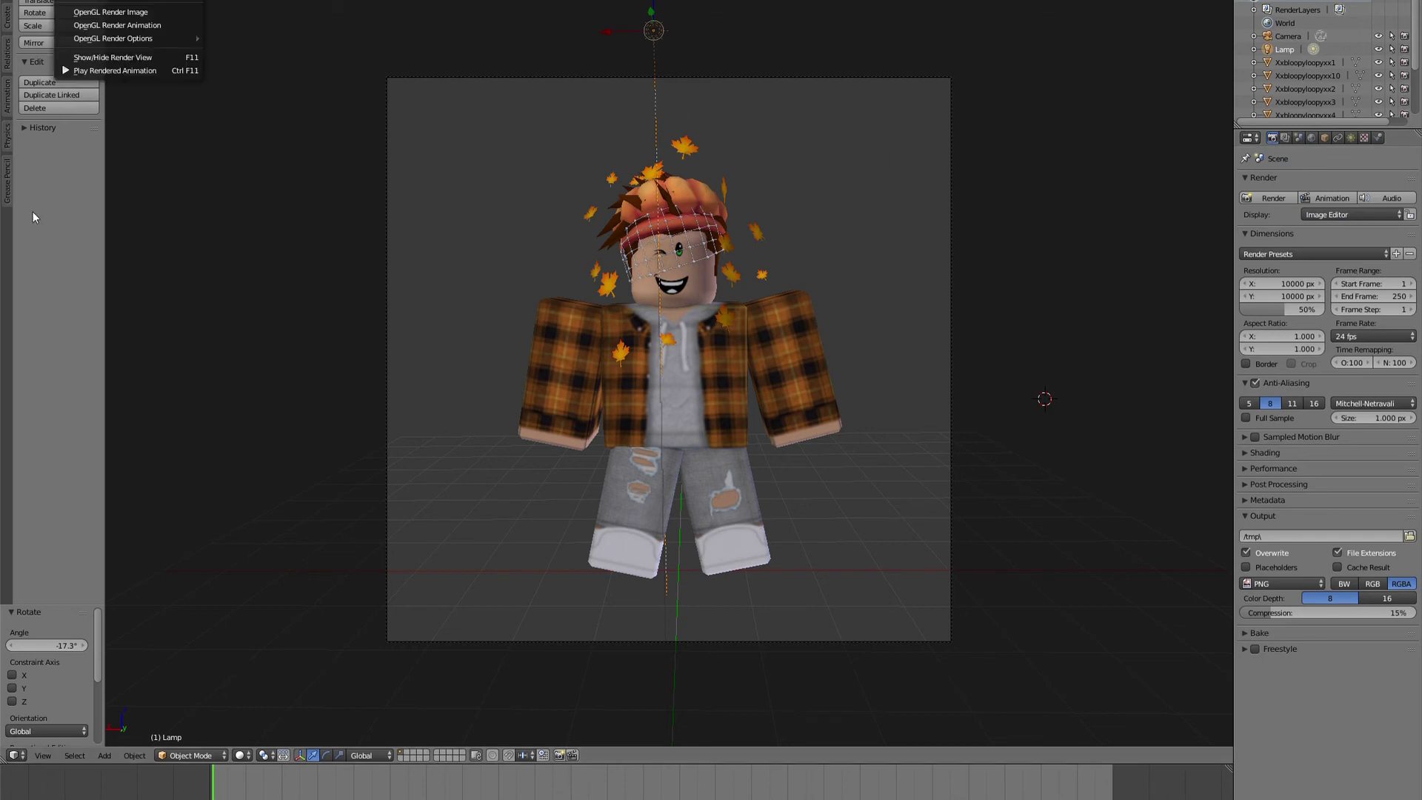
key(F12)
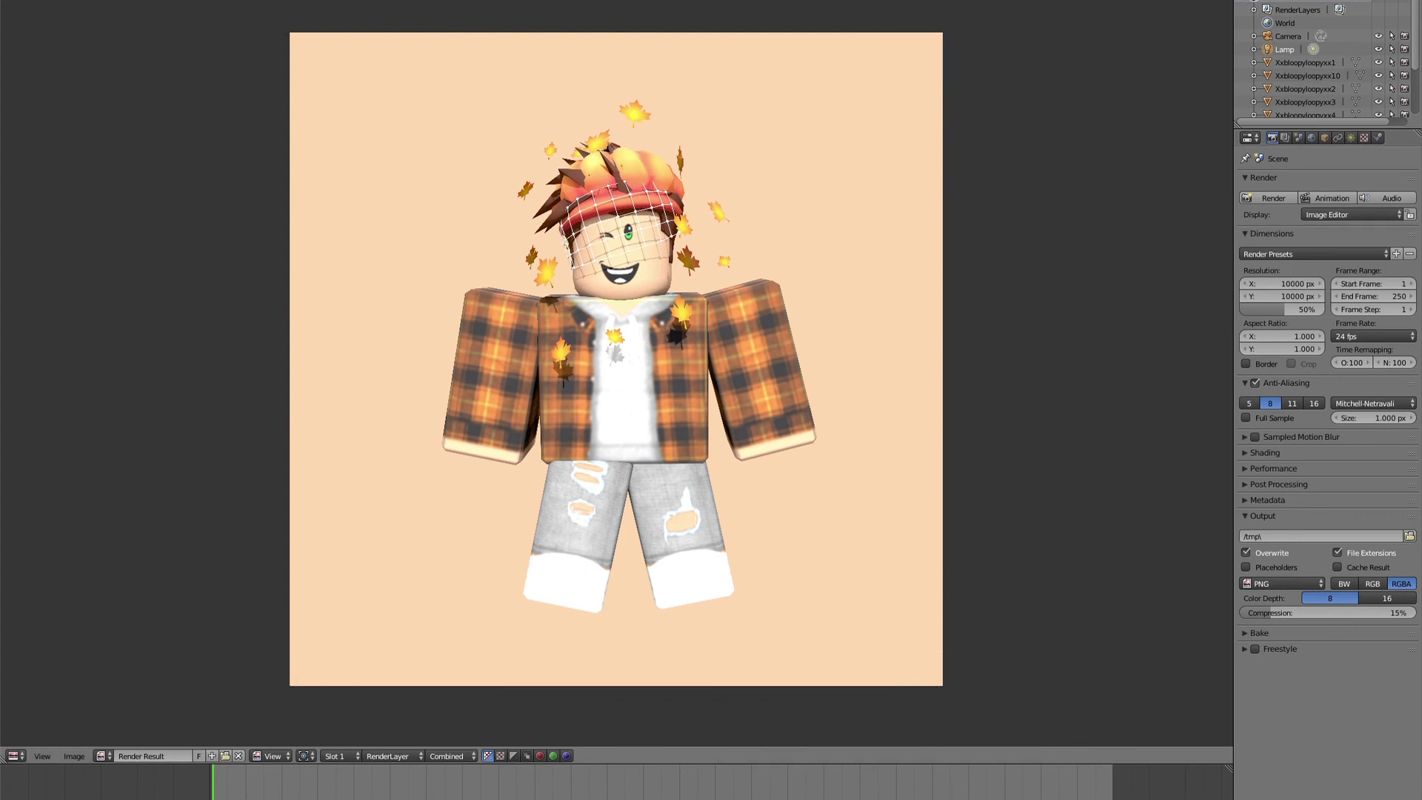
Save the project as 'for video.blend'.
click(80, 759)
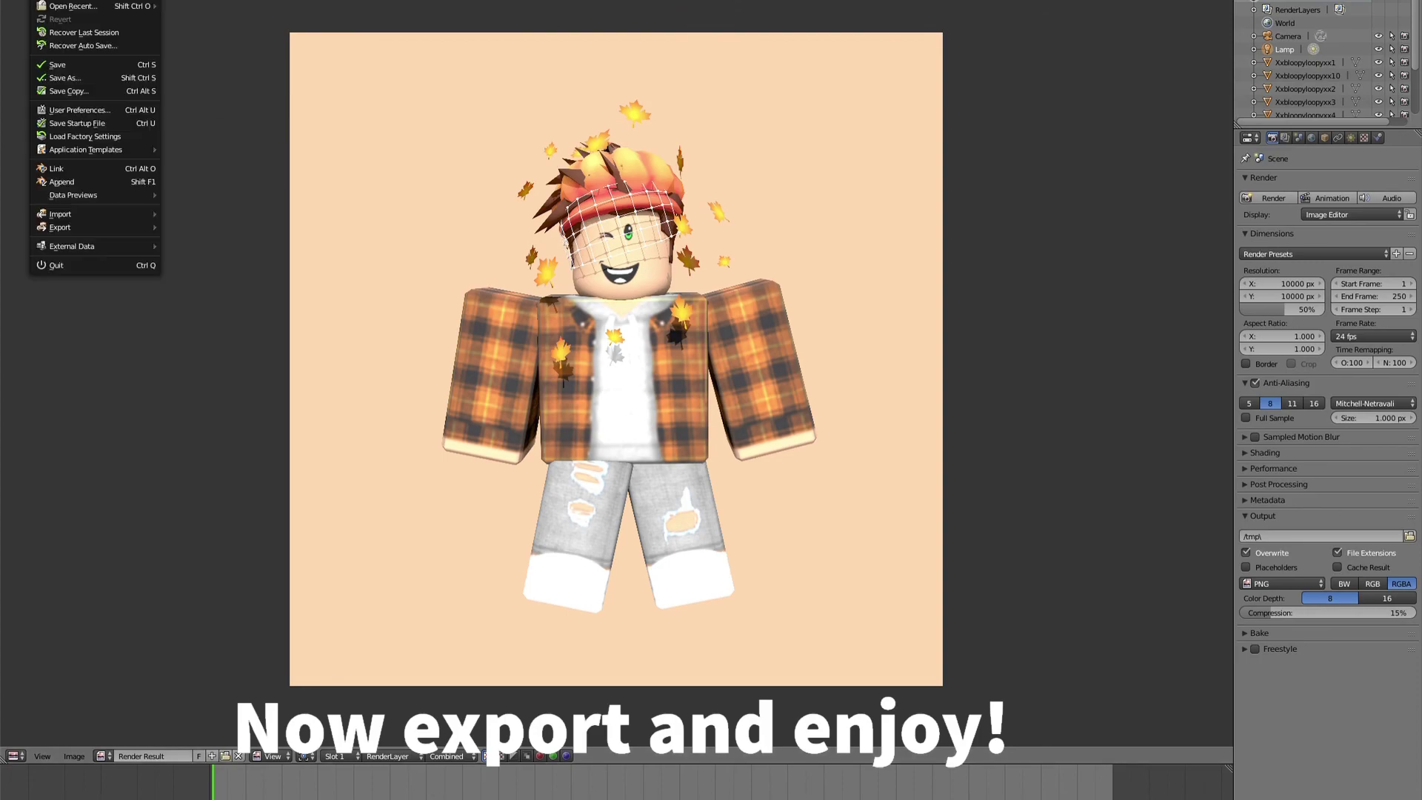
click(60, 66)
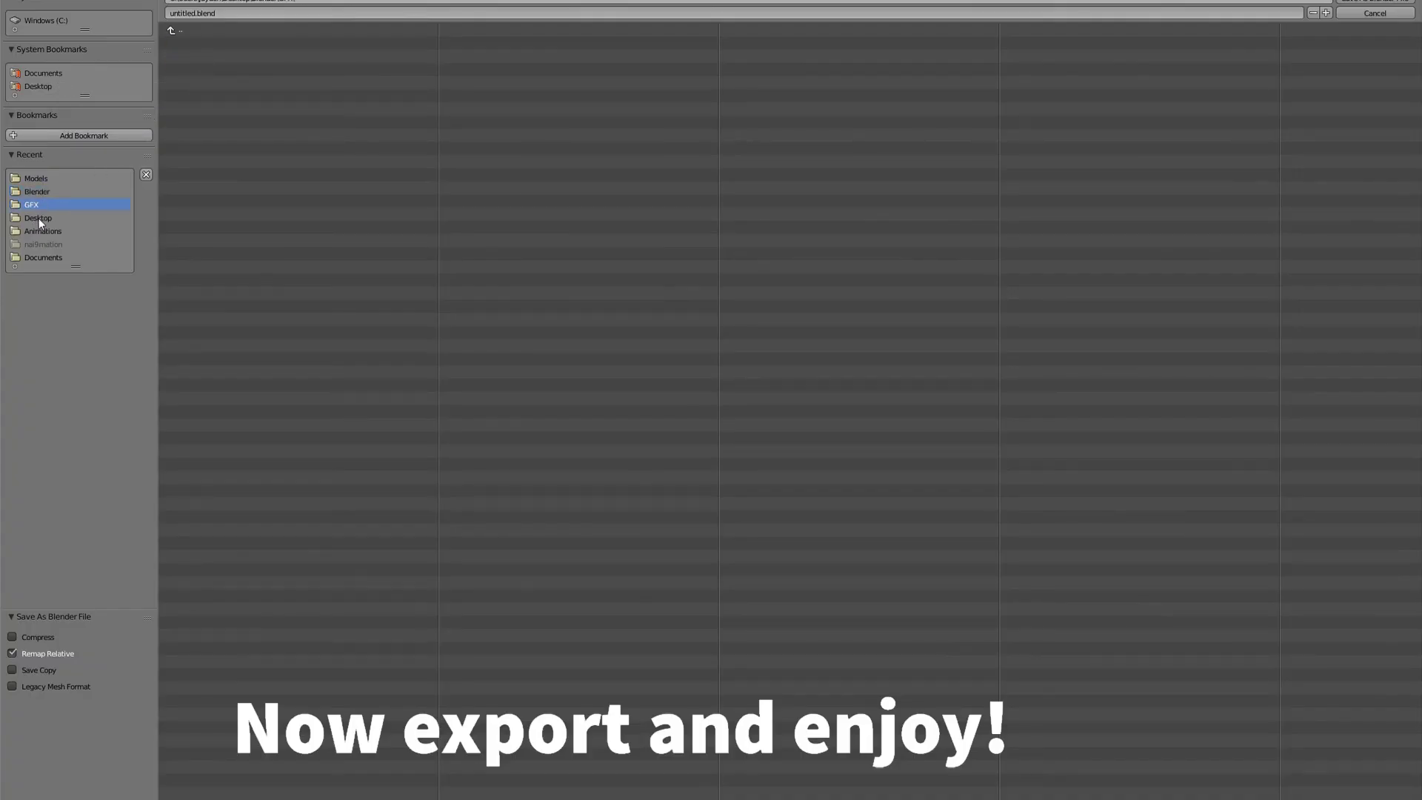
click(269, 12)
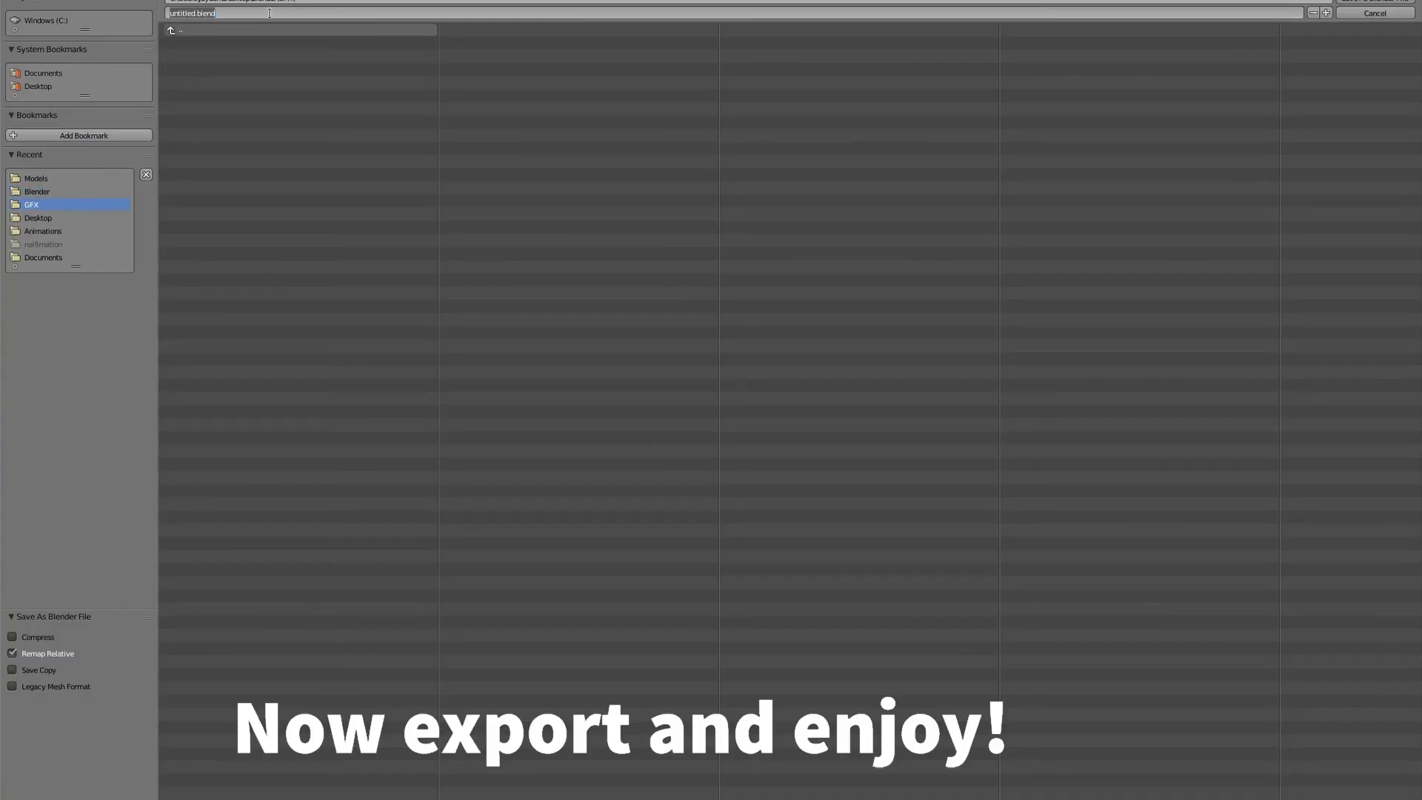
text(tie wieo)
key(Return)
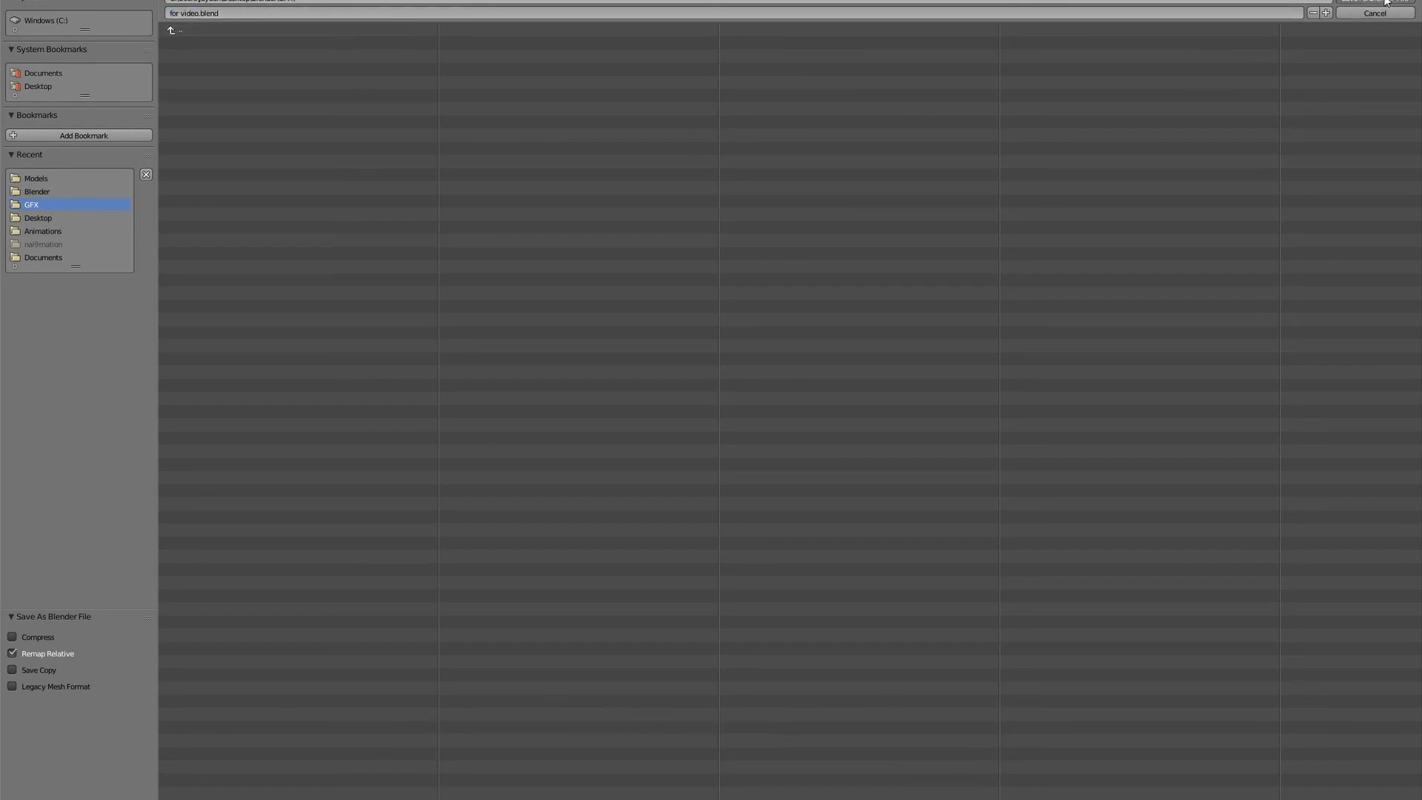
click(1386, 1)
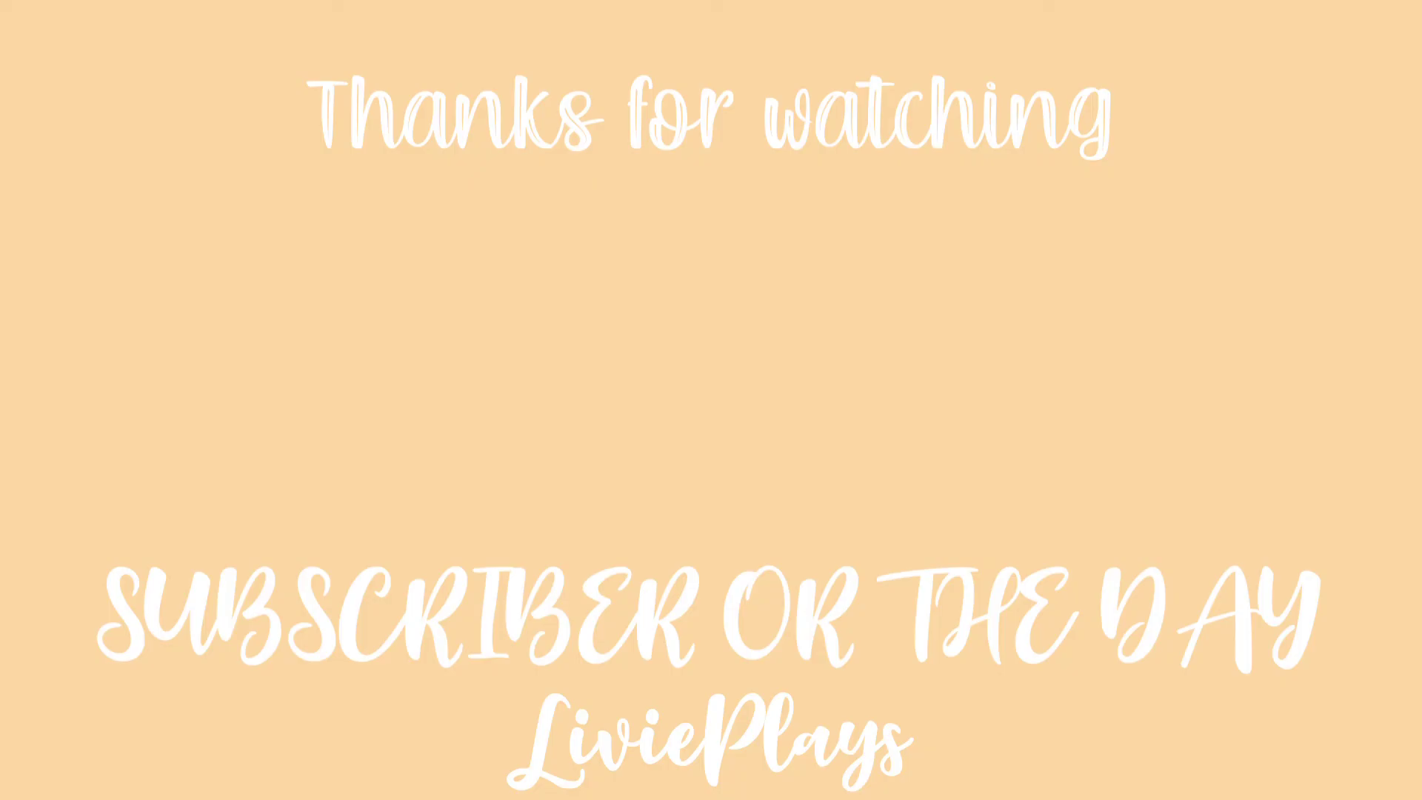